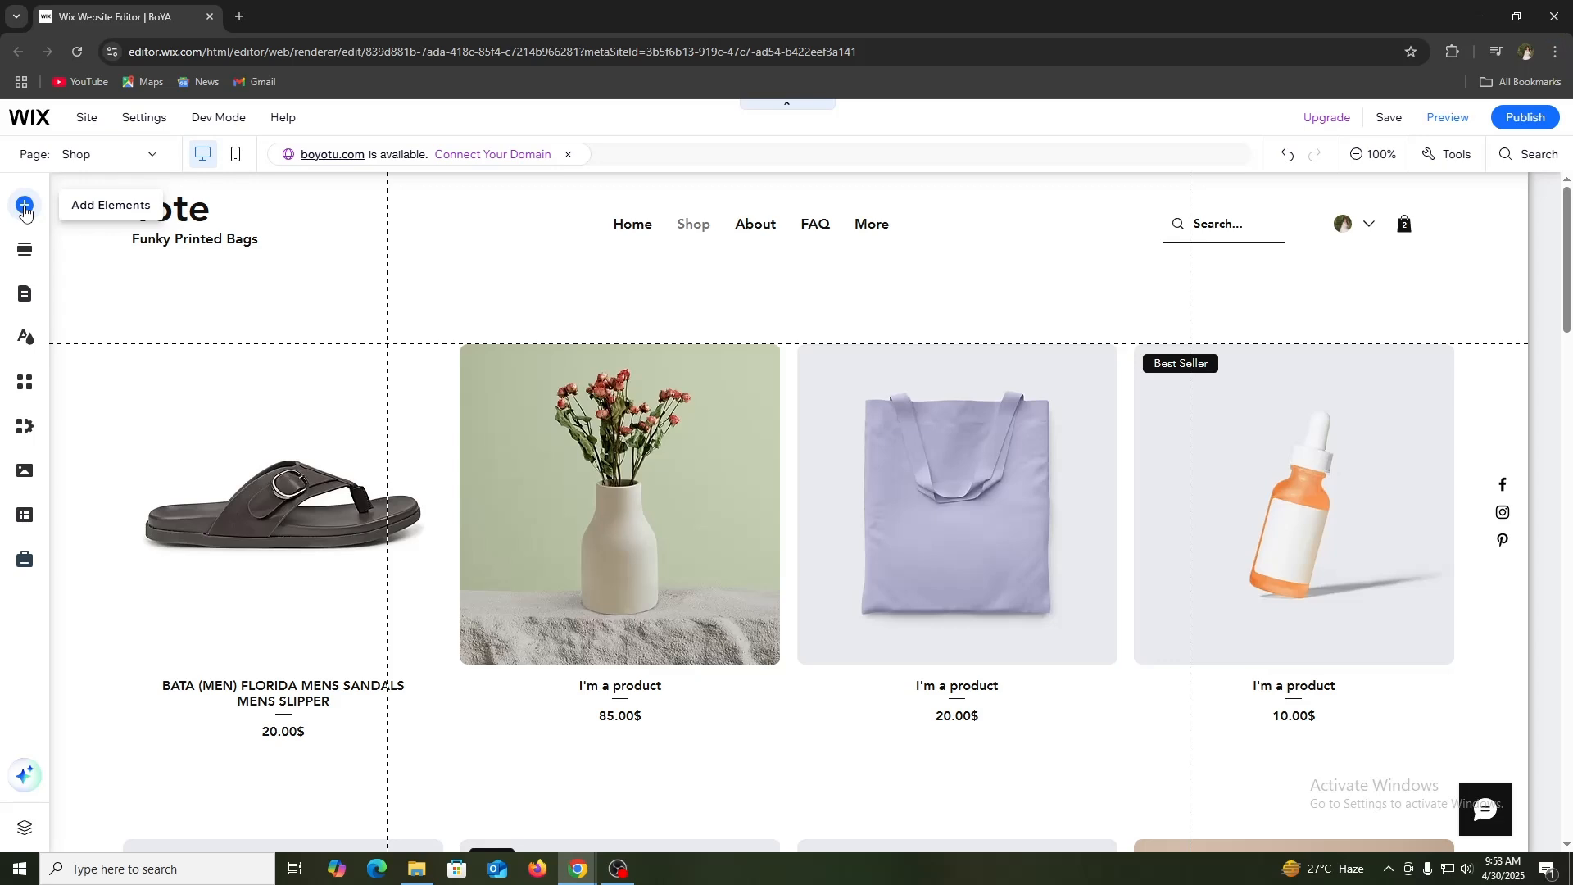
# Step: Browse the button elements that can be added and find the PayPal payment buttons
pyautogui.click(25, 209)
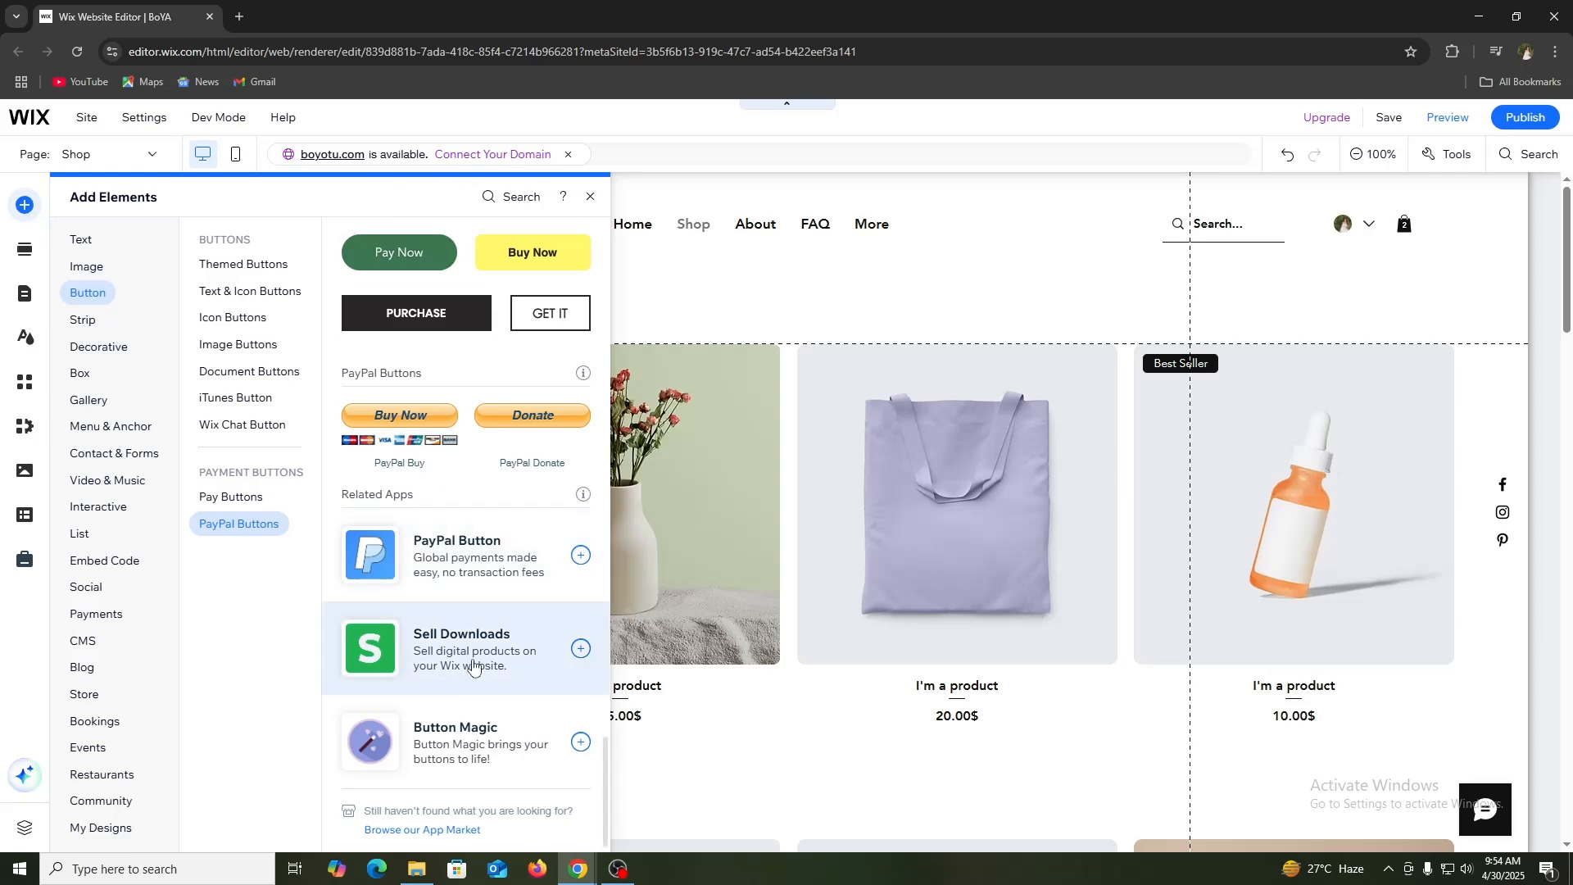
pyautogui.scroll(4, 426, 281)
pyautogui.scroll(15, 426, 281)
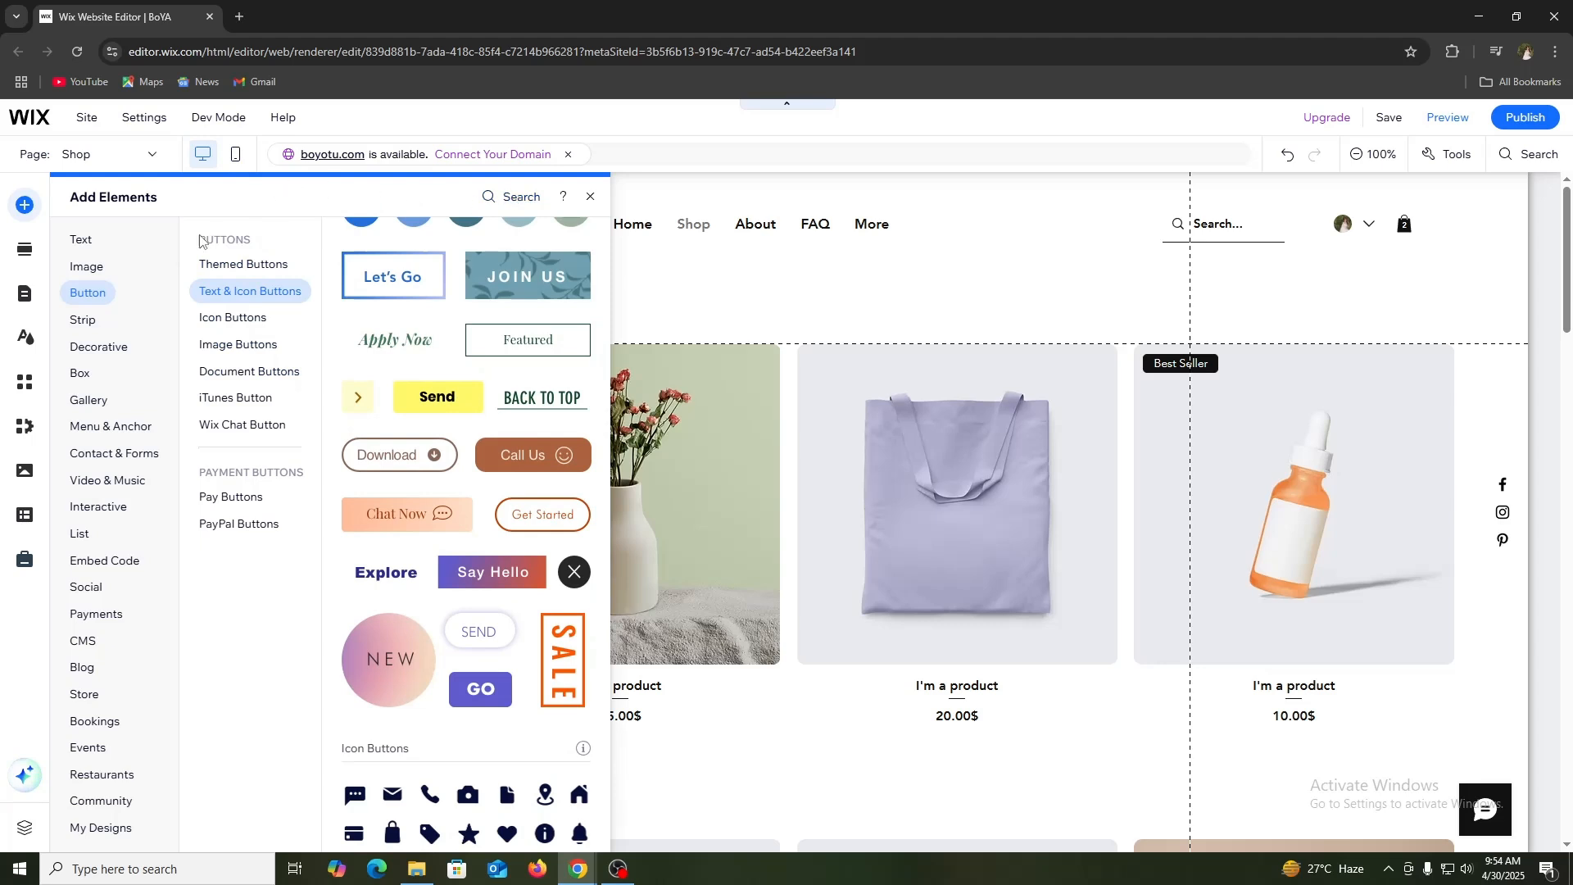
pyautogui.click(520, 198)
pyautogui.click(1302, 278)
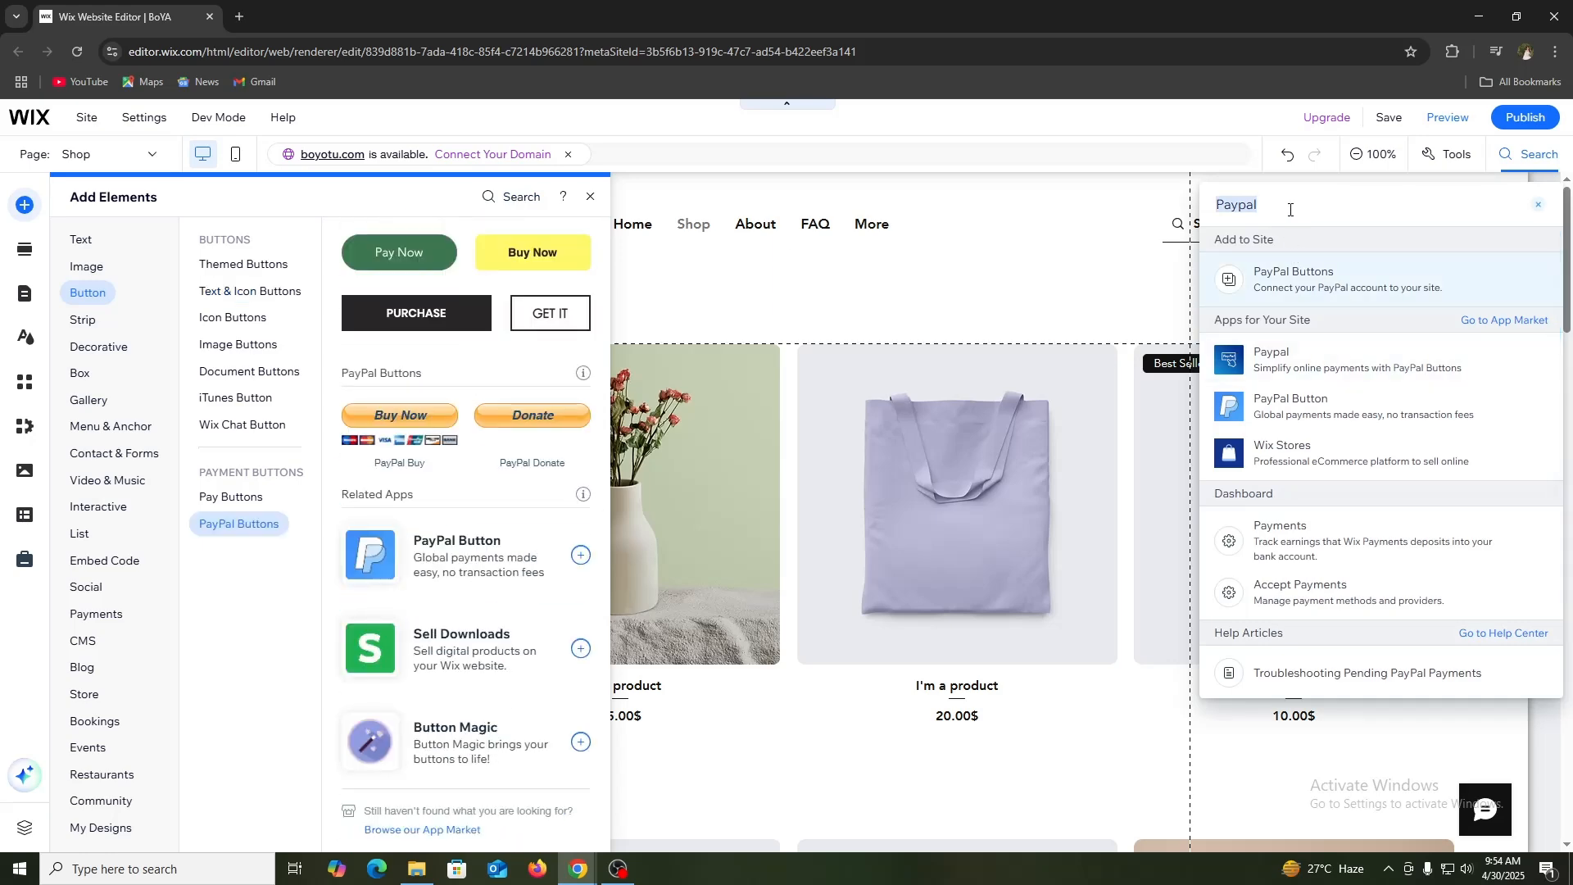
# Step: Search the editor for "paypal" and add the PayPal Button app by POWR to the site, agreeing to its permissions
pyautogui.press('BackSpace')
pyautogui.write('paypal')
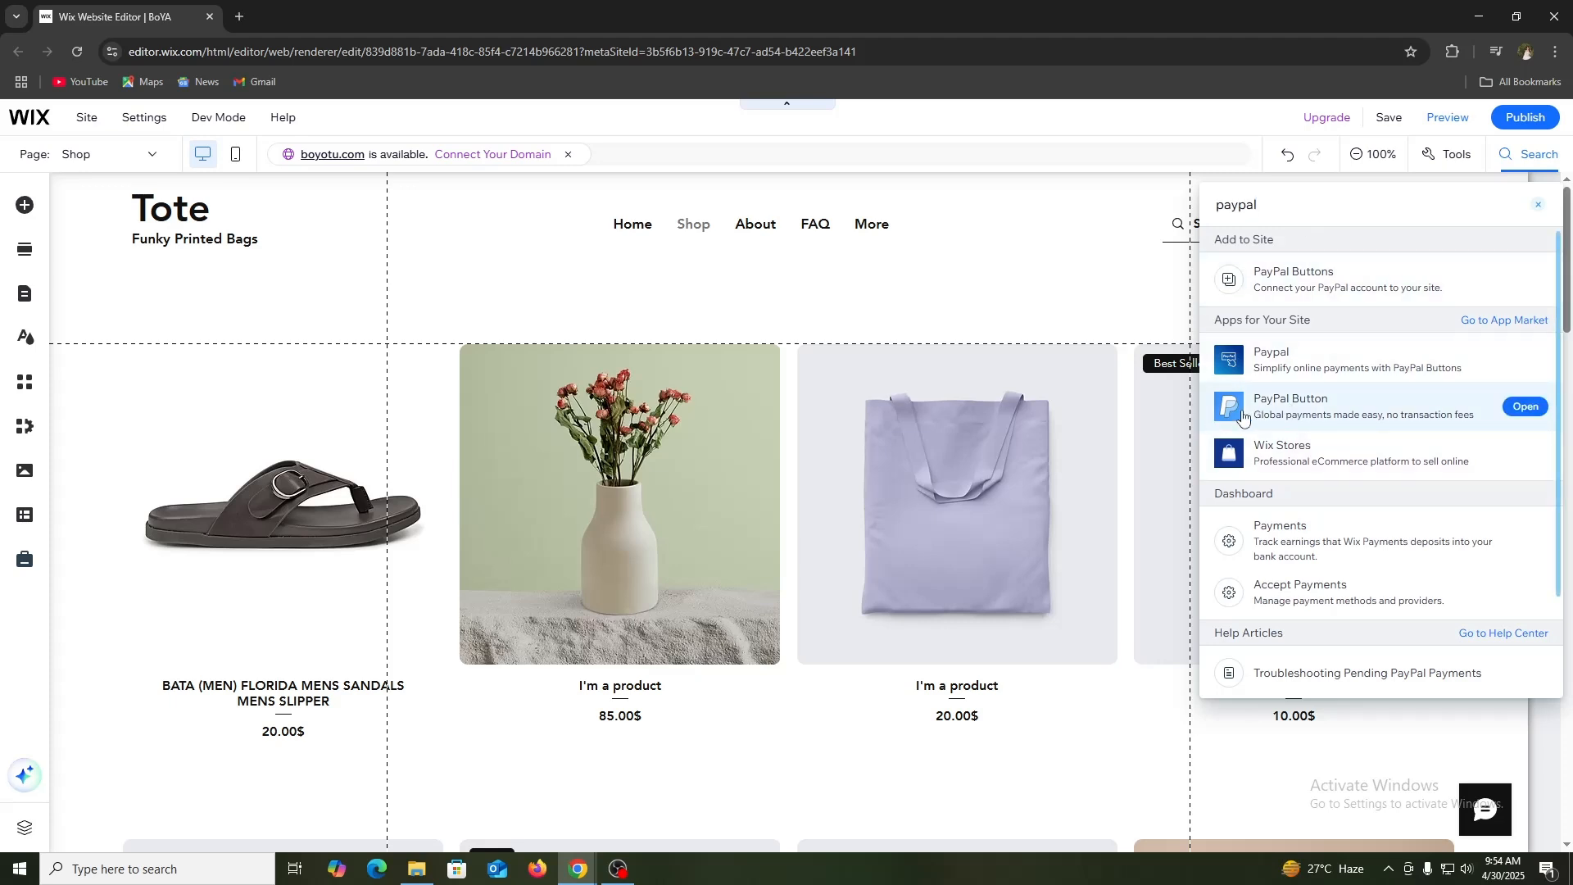
pyautogui.click(1519, 408)
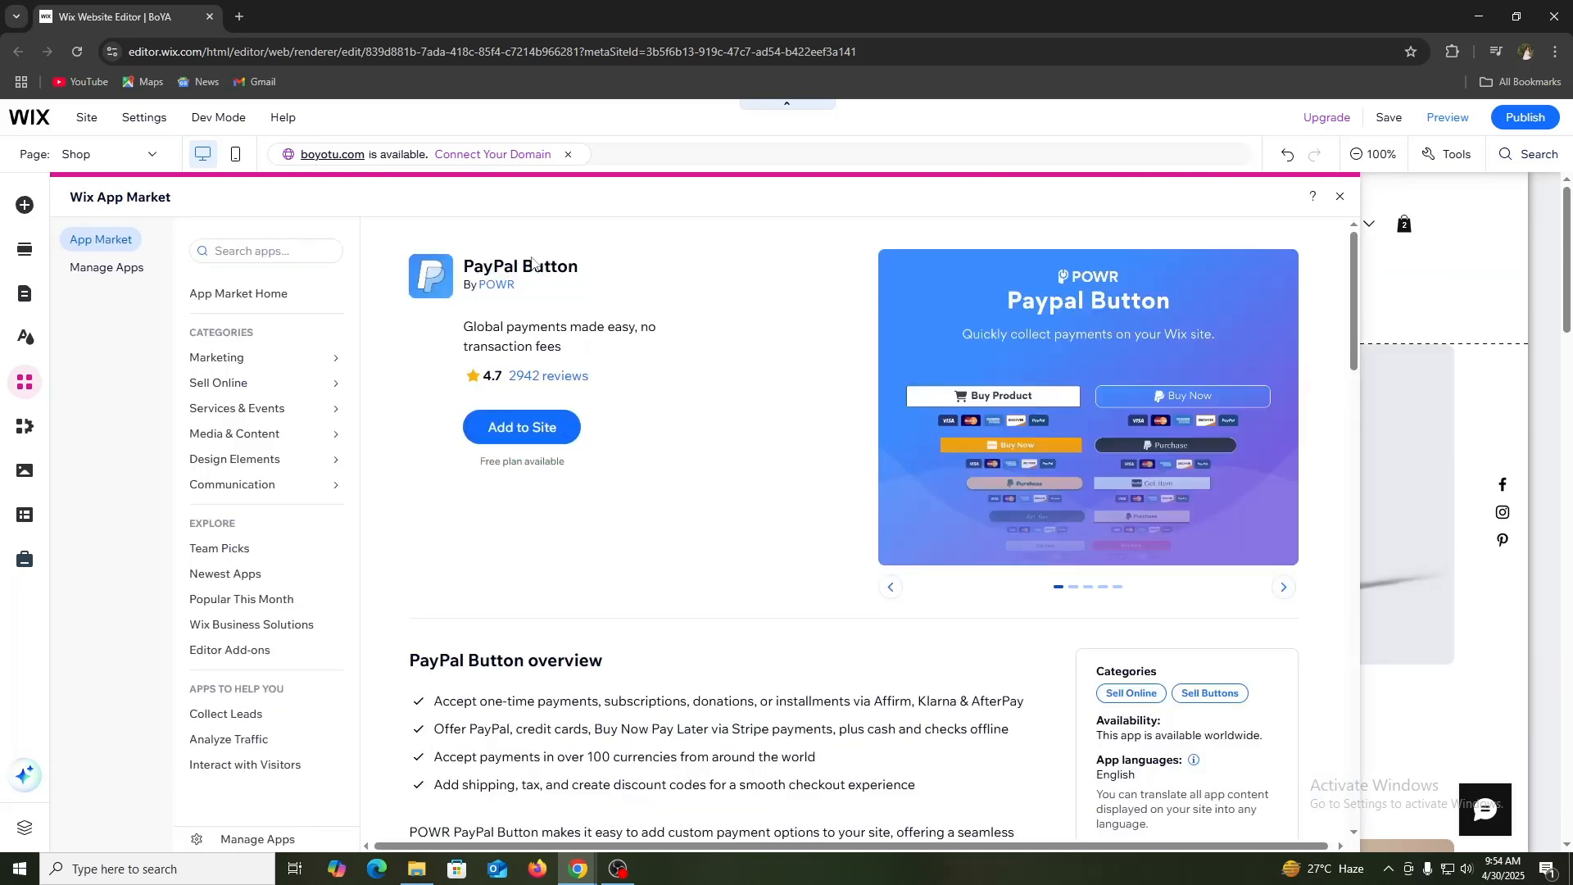
pyautogui.click(508, 433)
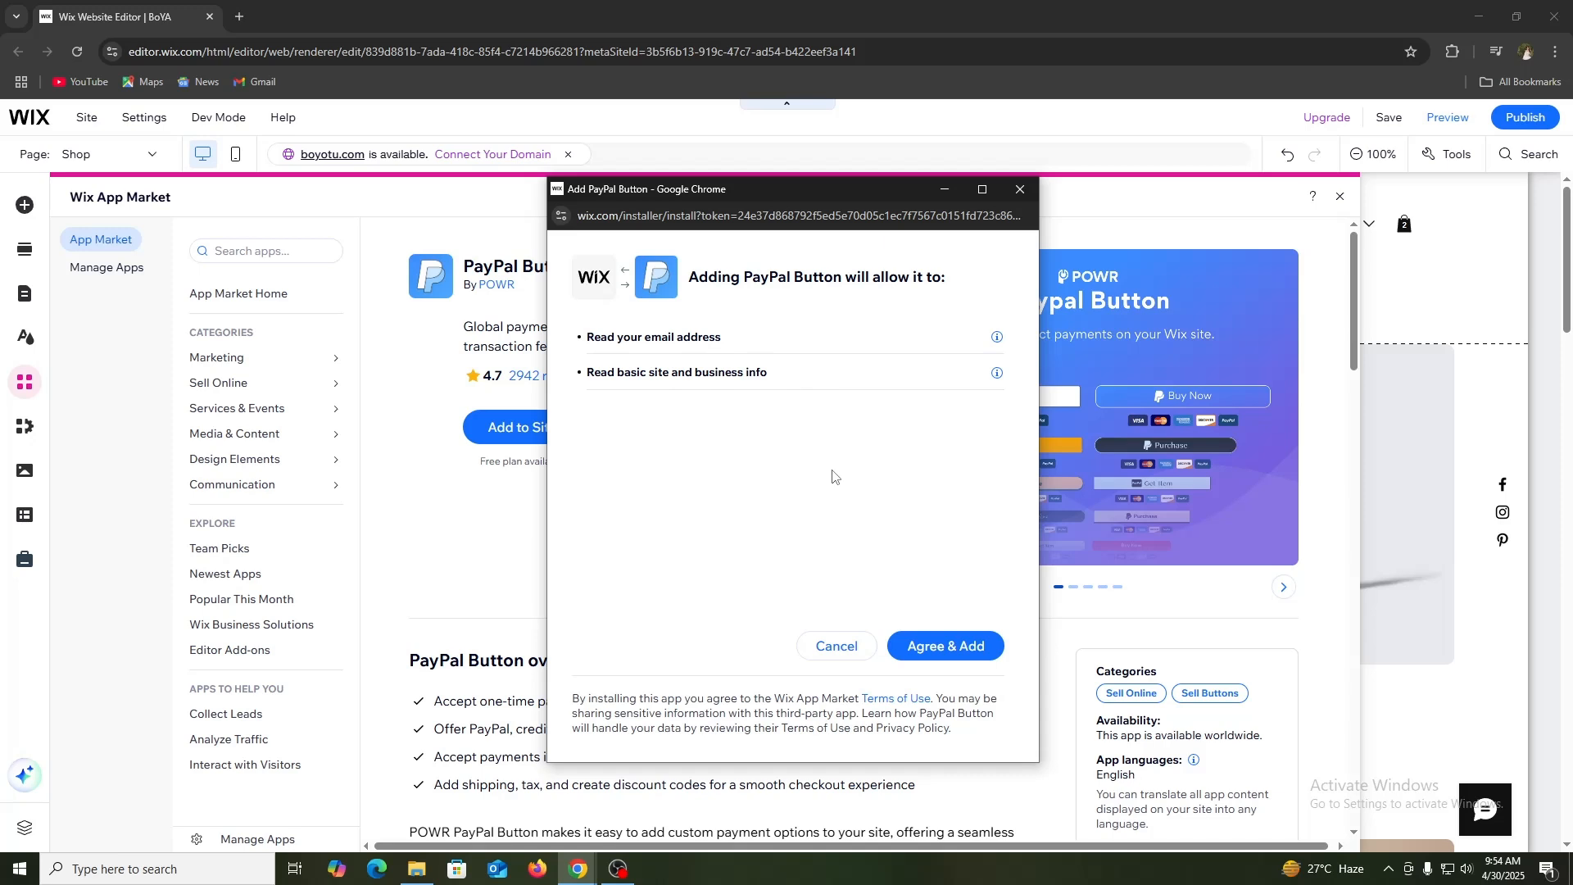
pyautogui.click(932, 653)
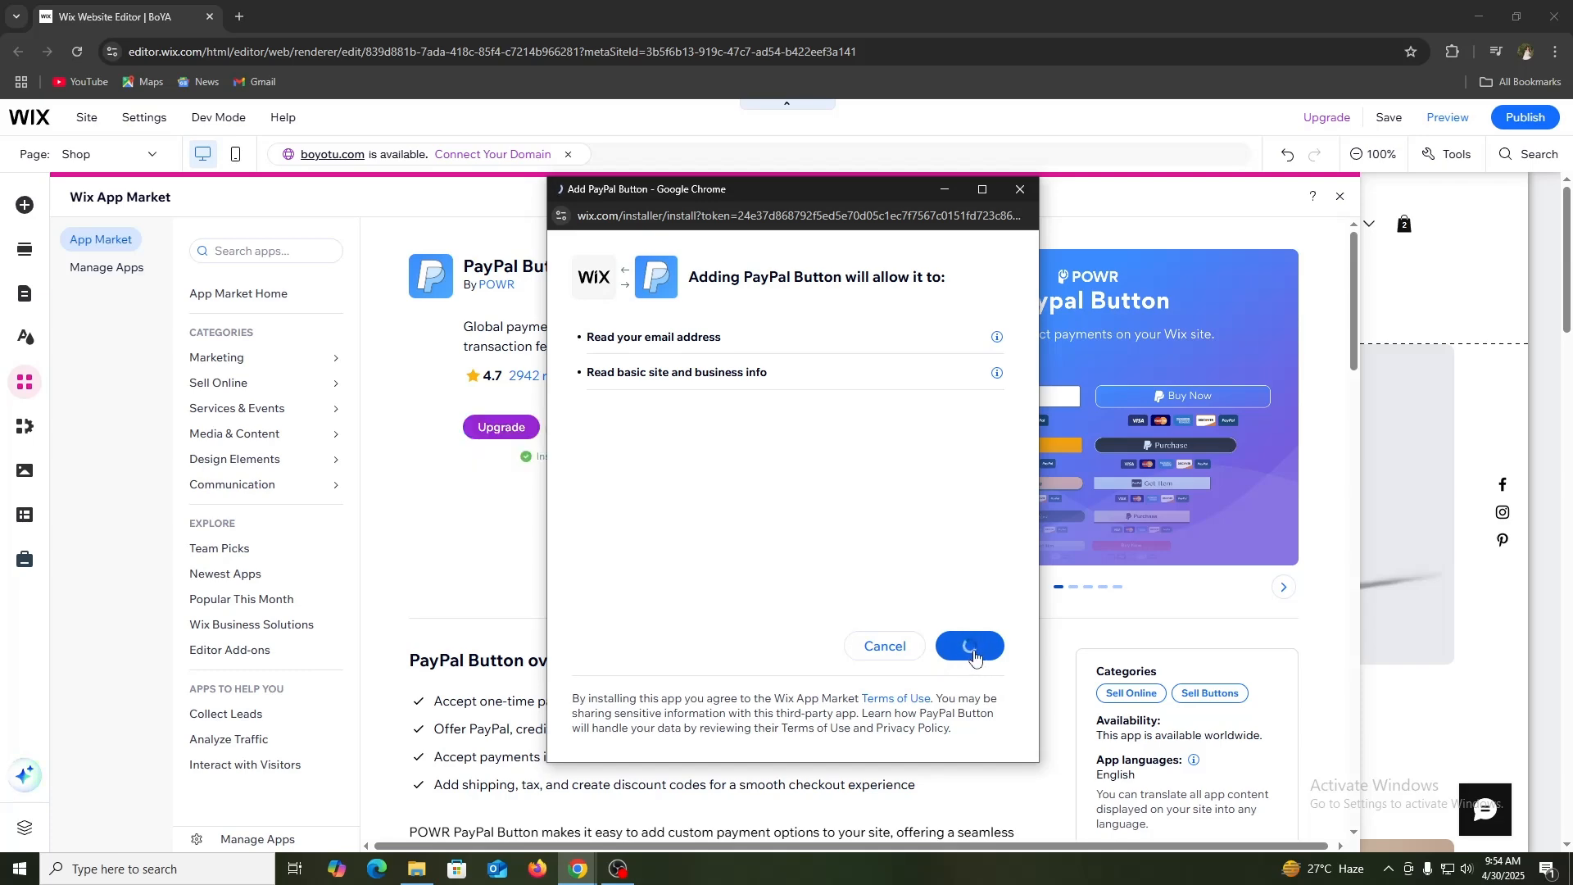
# Step: Widen the PayPal button and move it down the Shop page to just above the About heading
pyautogui.moveTo(804, 478); pyautogui.dragTo(526, 461)
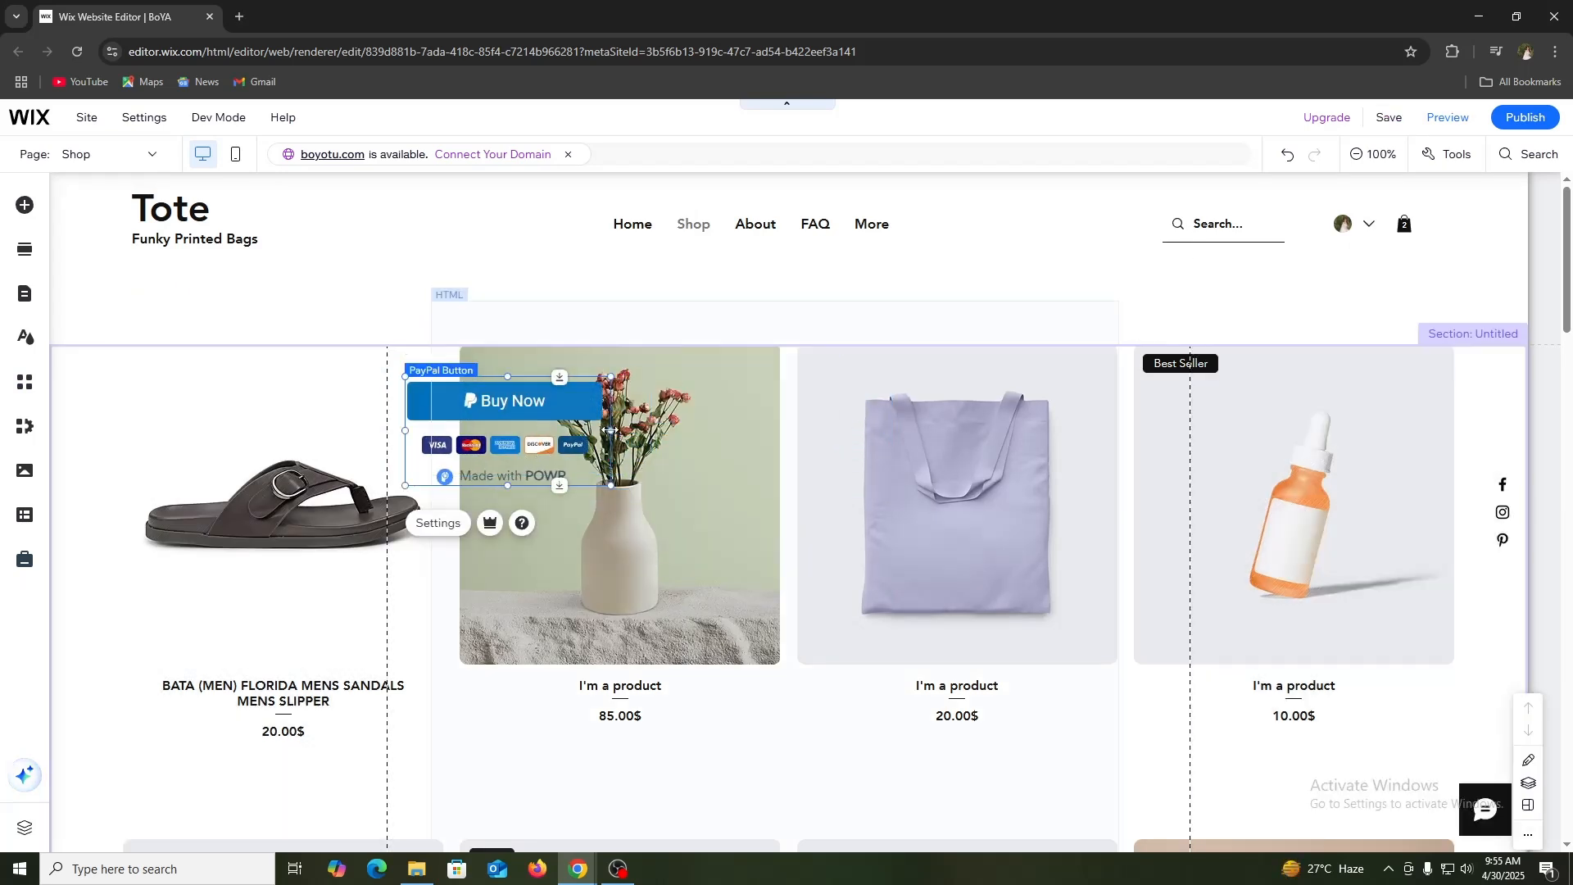
pyautogui.moveTo(610, 430); pyautogui.dragTo(846, 430)
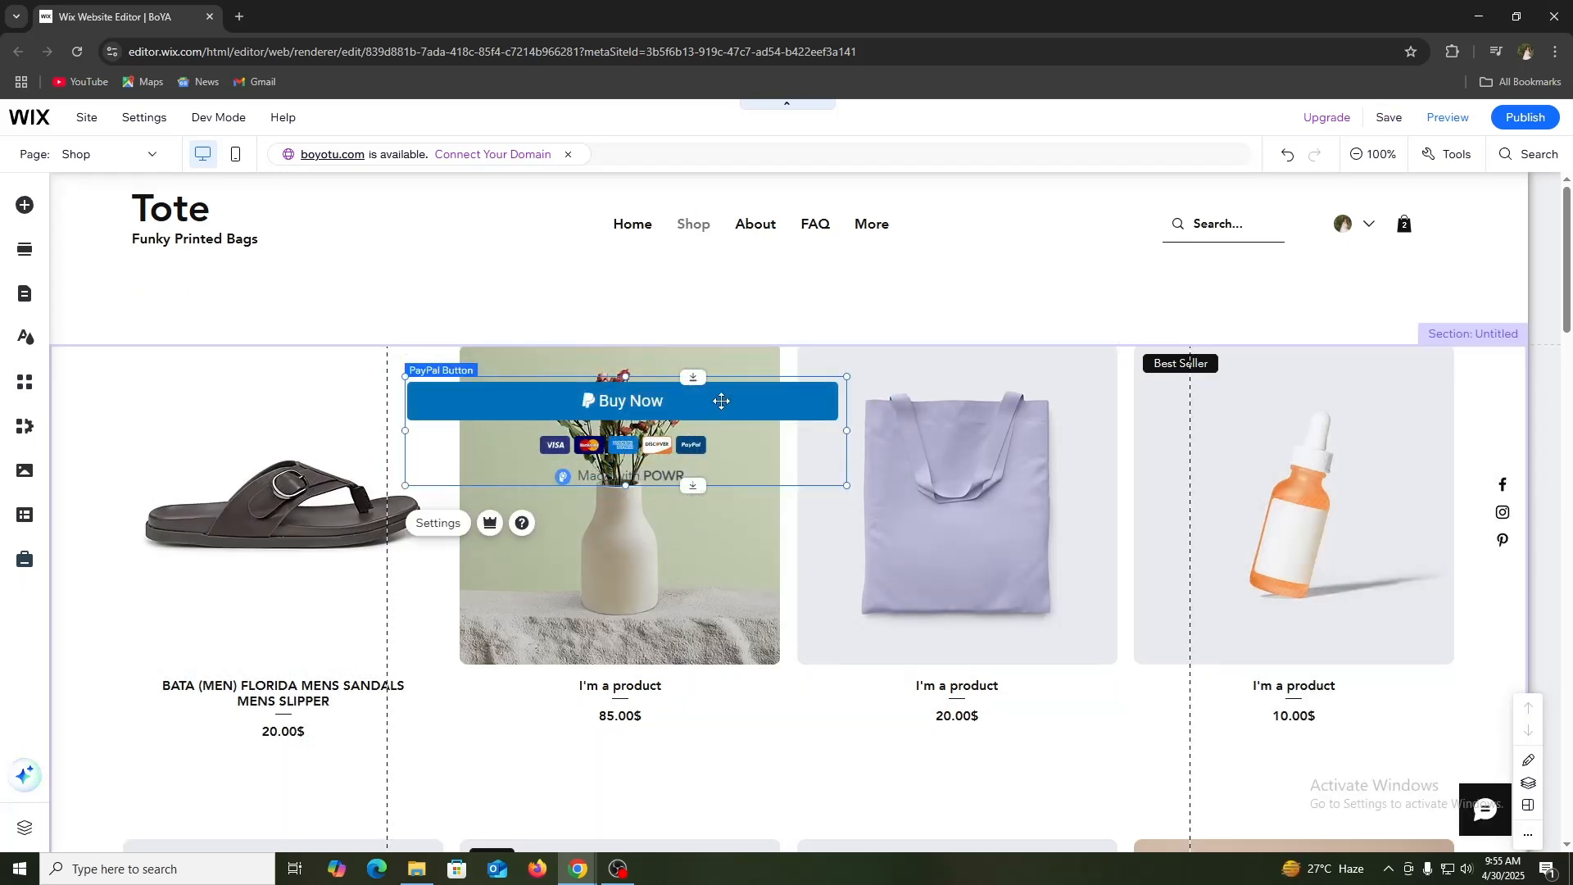
pyautogui.moveTo(723, 404); pyautogui.dragTo(1006, 735)
pyautogui.scroll(-4, 1032, 435)
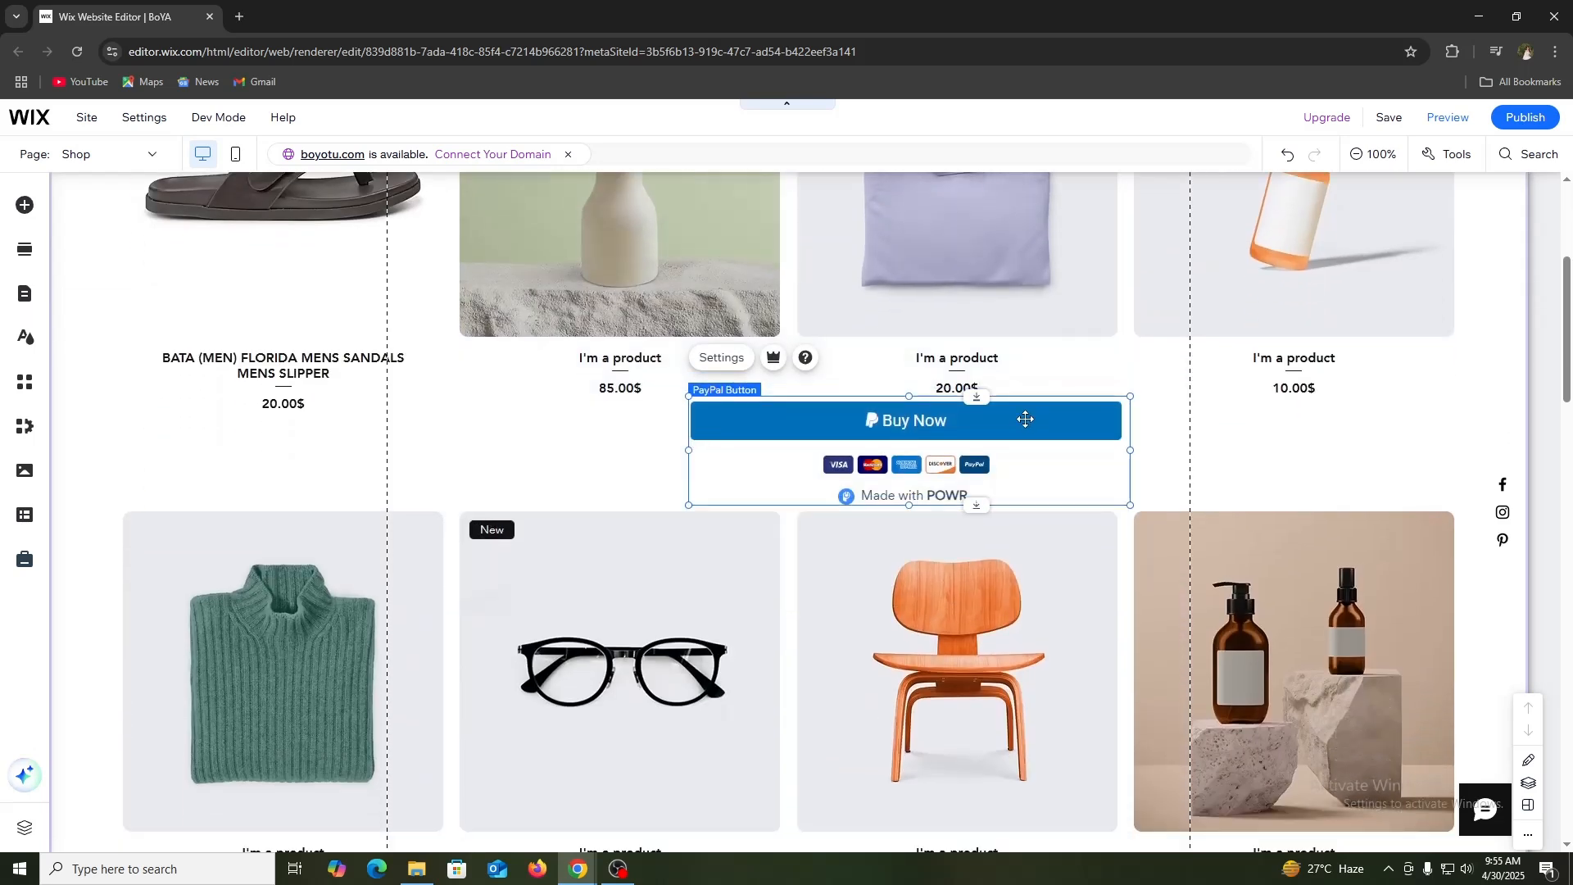
pyautogui.moveTo(1022, 418); pyautogui.dragTo(1003, 723)
pyautogui.scroll(-5, 996, 680)
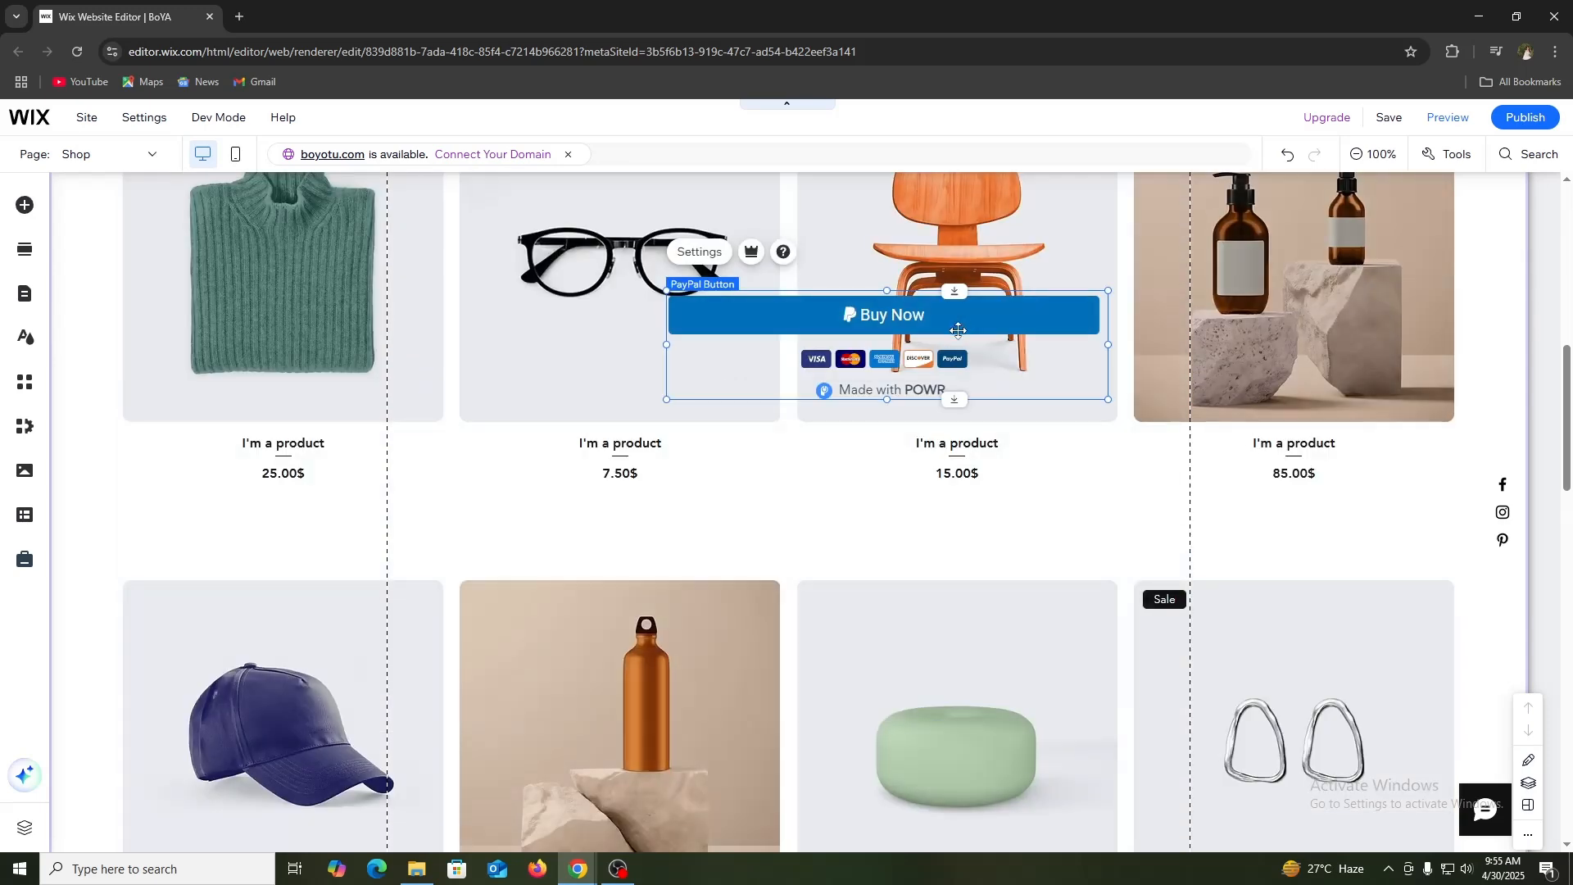
pyautogui.moveTo(975, 323); pyautogui.dragTo(911, 712)
pyautogui.scroll(-5, 908, 649)
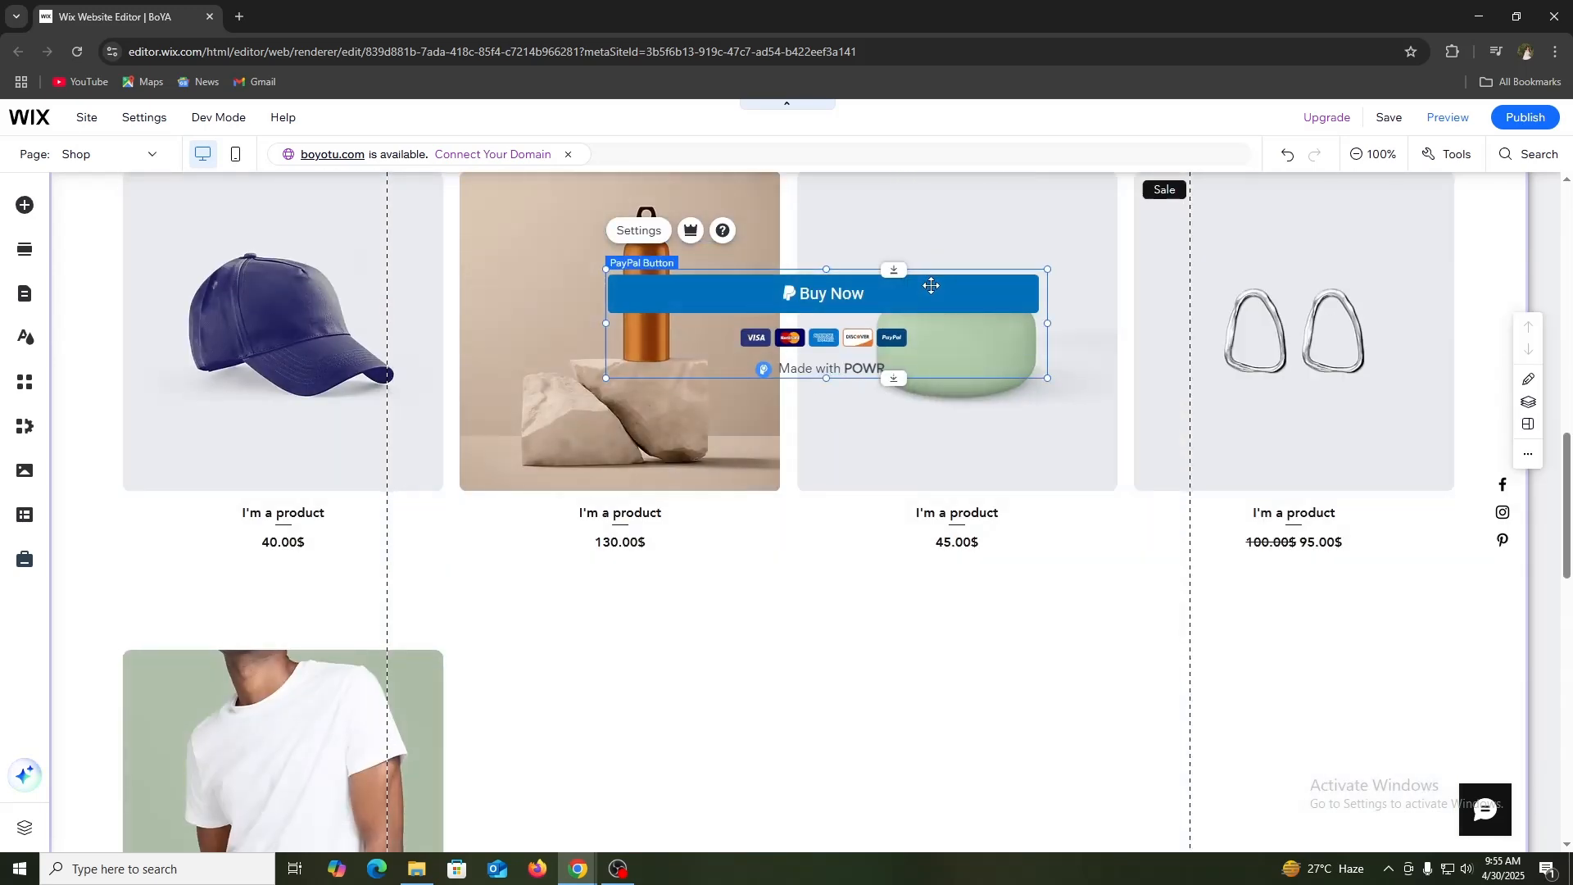
pyautogui.moveTo(930, 283); pyautogui.dragTo(912, 644)
pyautogui.scroll(-5, 909, 459)
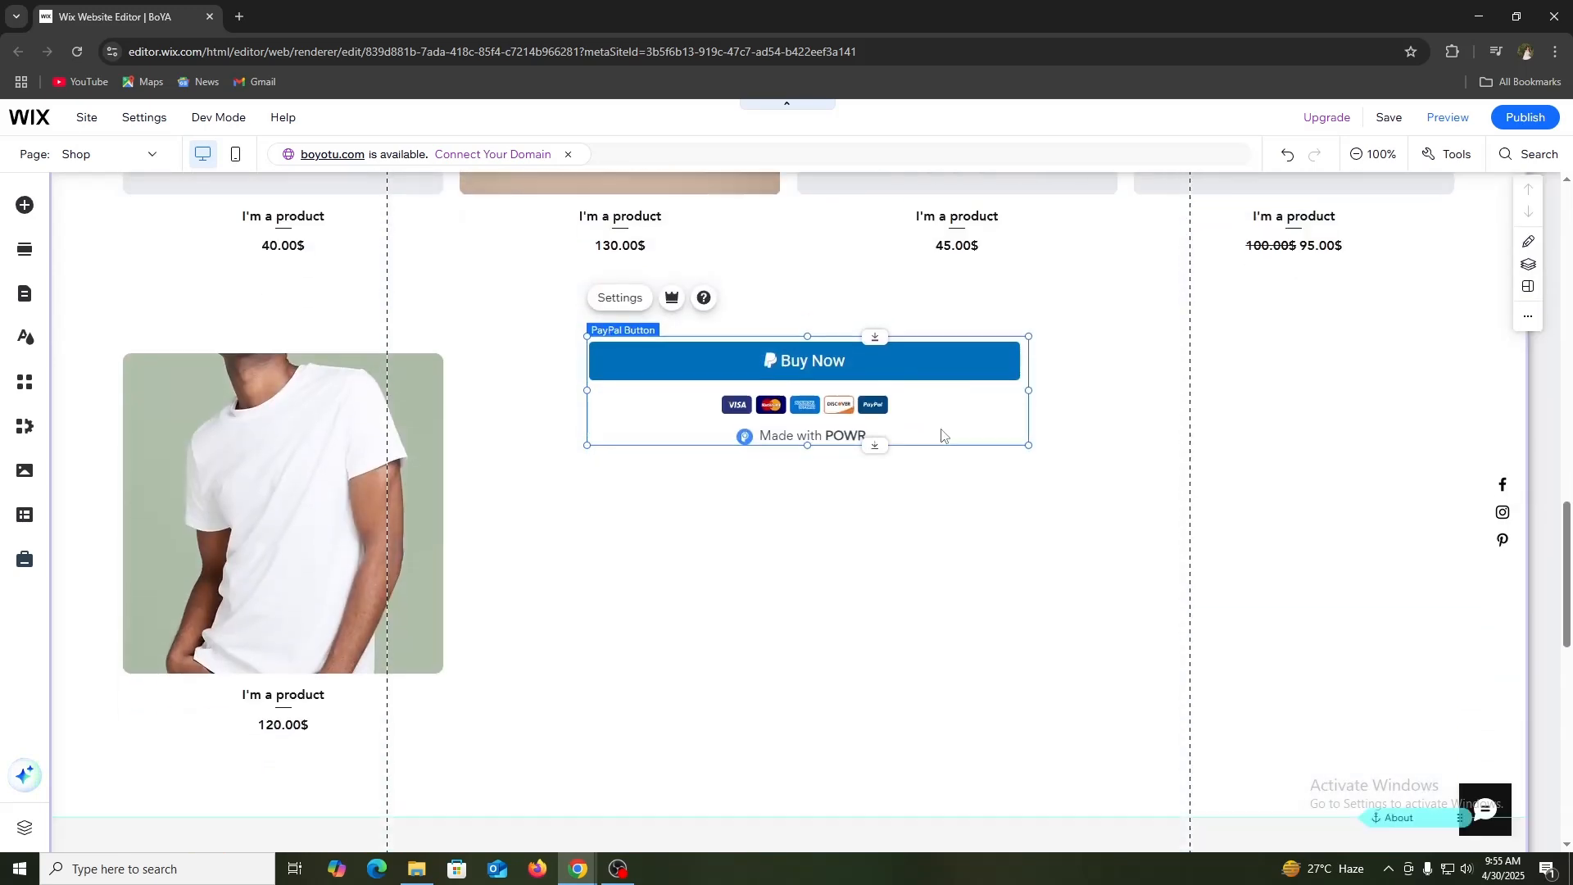
pyautogui.moveTo(905, 256); pyautogui.dragTo(885, 745)
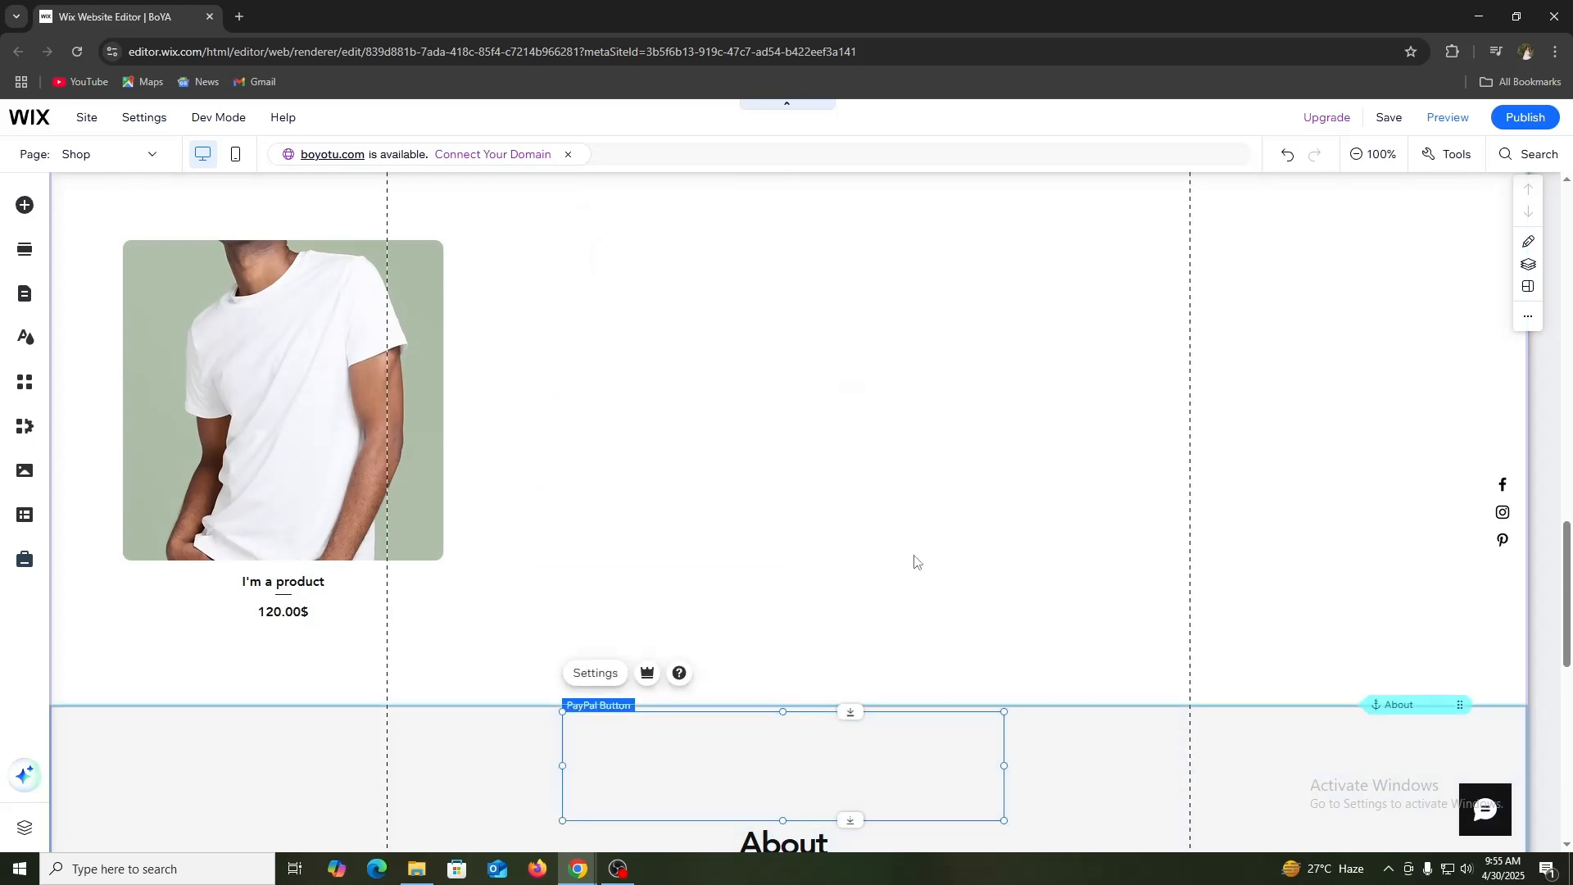
pyautogui.scroll(-3, 916, 549)
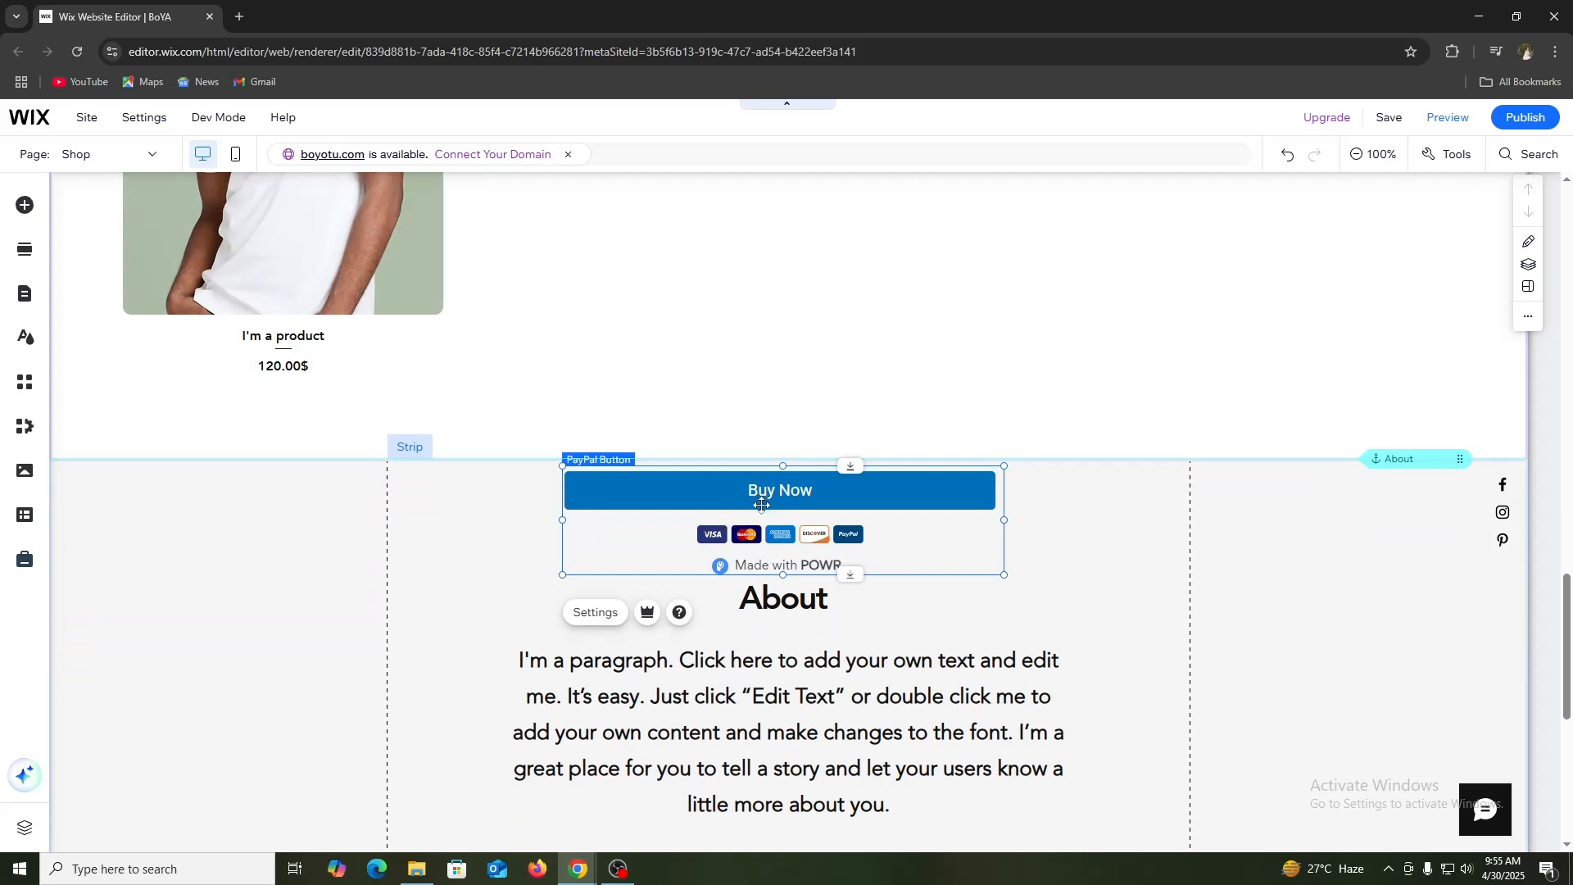
# Step: Open the PayPal button's settings and examine the PayPal, Stripe and Offline Payments connection options
pyautogui.rightClick(762, 505)
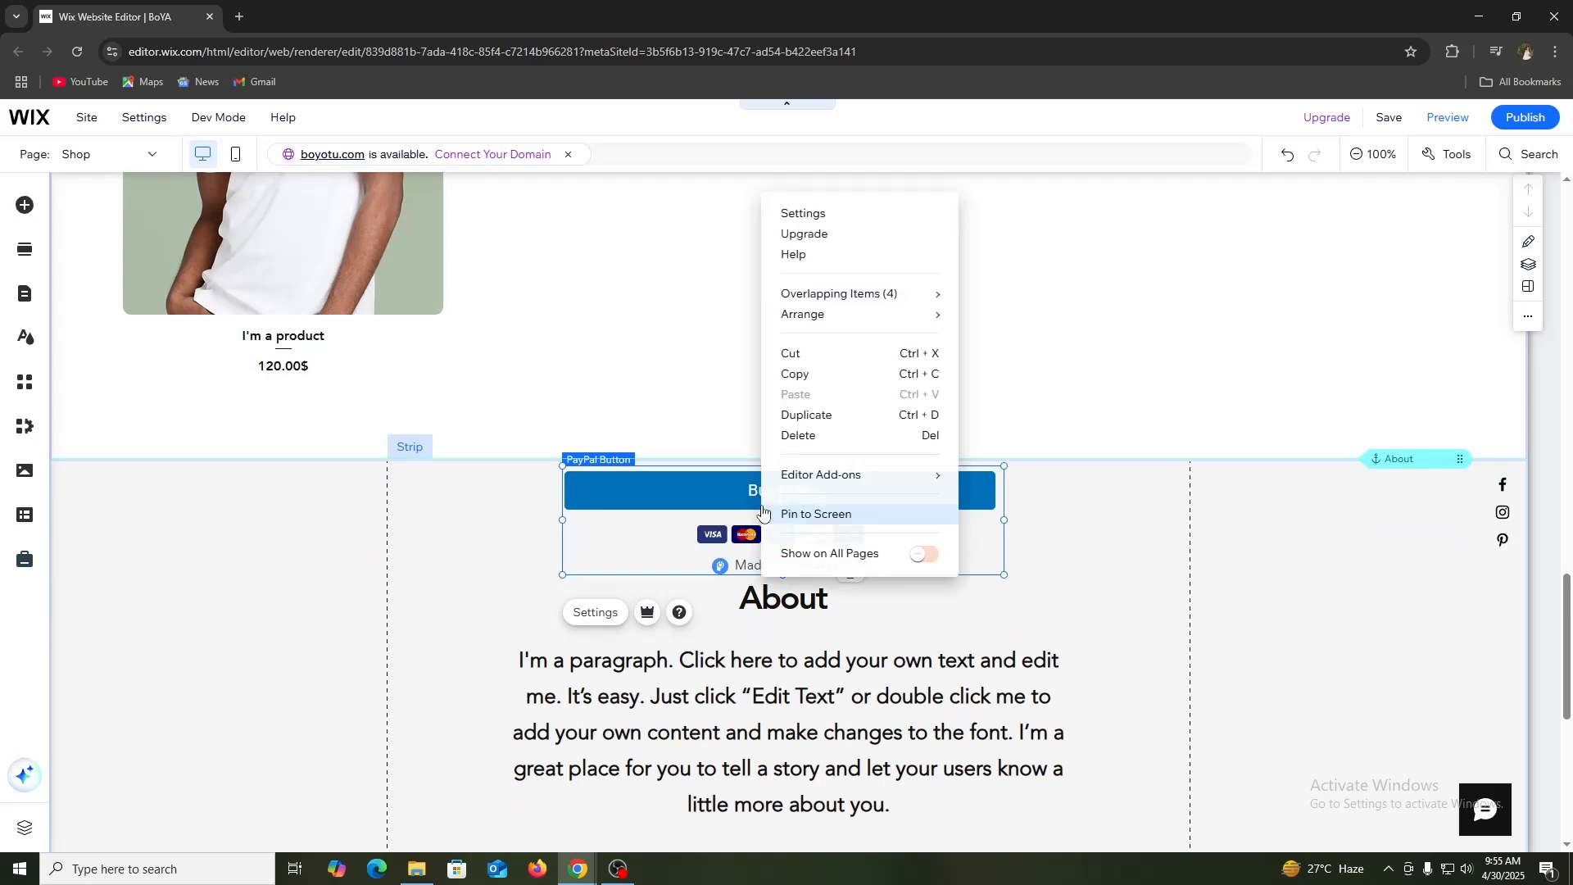
pyautogui.click(846, 214)
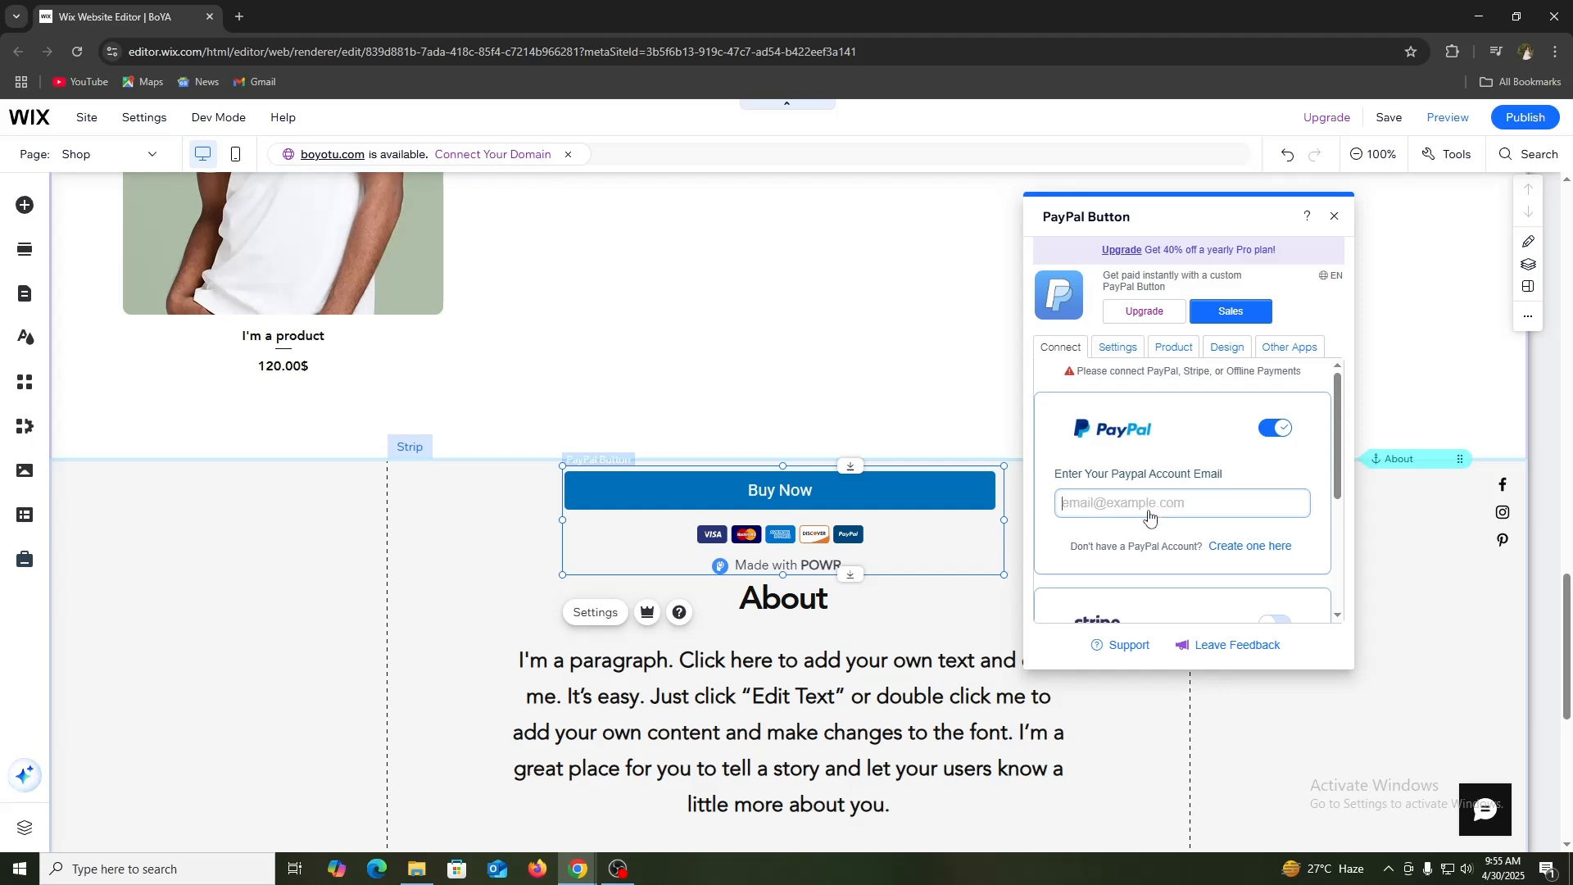
pyautogui.click(1148, 512)
pyautogui.scroll(-1, 1145, 461)
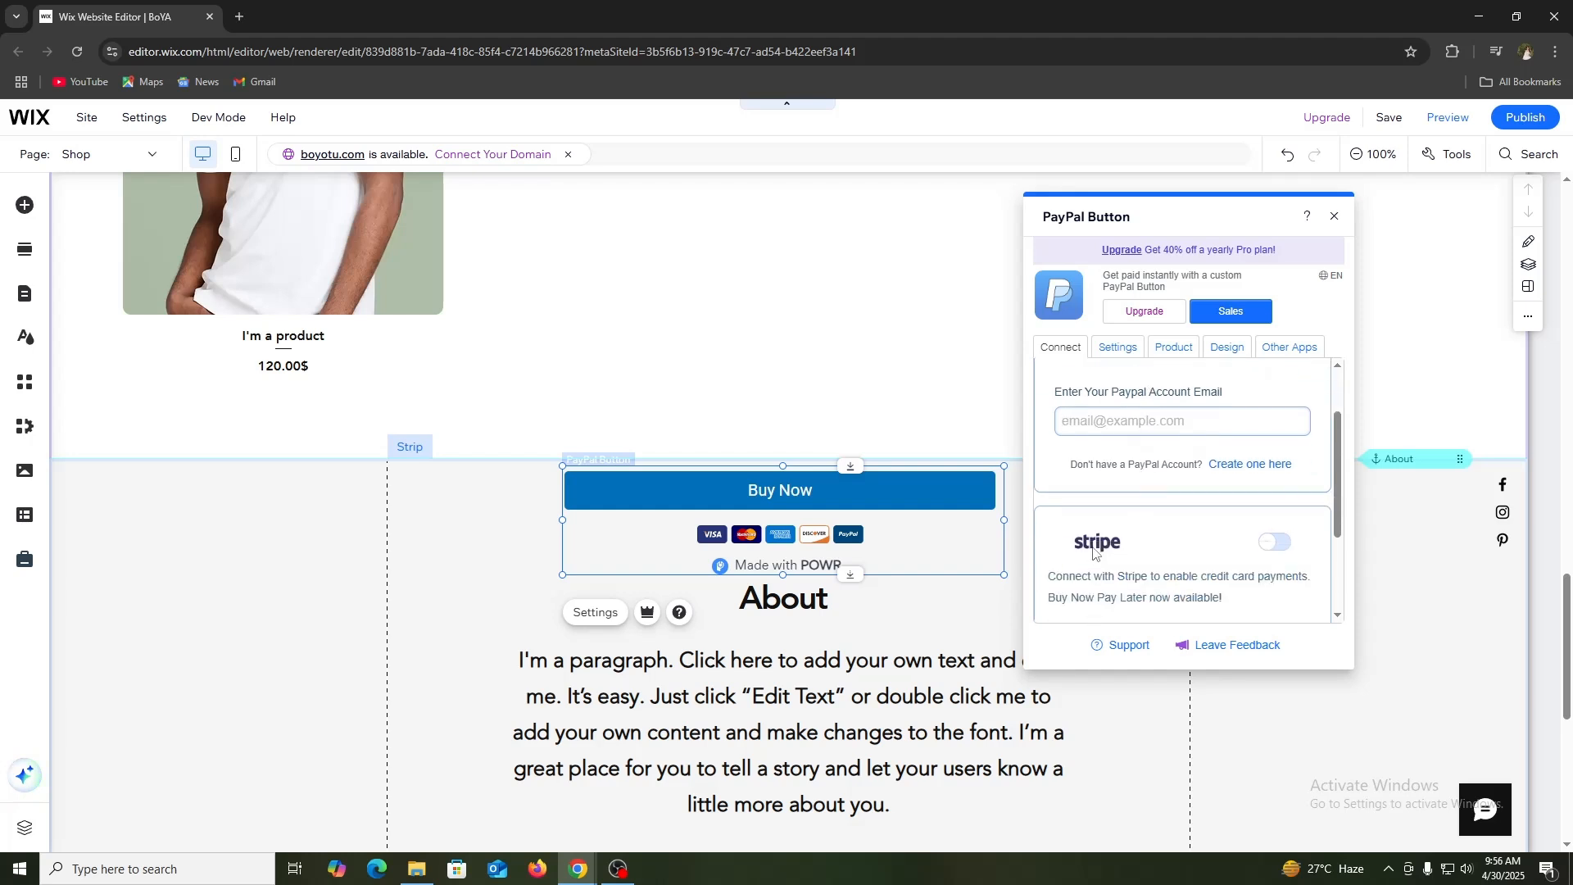
pyautogui.scroll(-1, 1177, 554)
pyautogui.scroll(-1, 1152, 515)
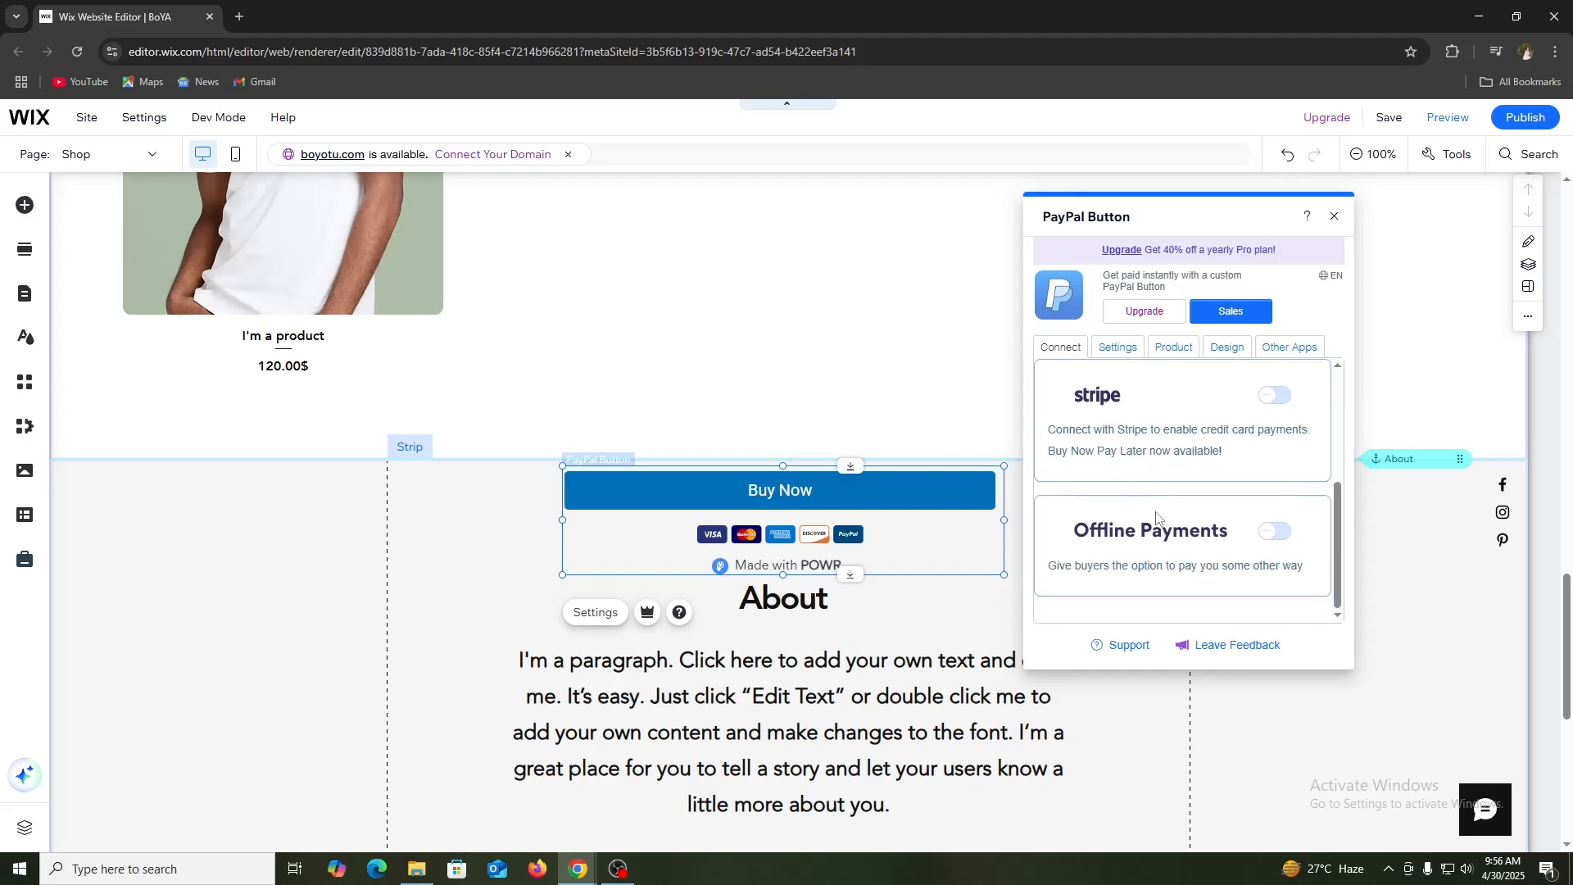
pyautogui.click(1157, 529)
pyautogui.scroll(3, 1206, 548)
pyautogui.scroll(-3, 1205, 548)
pyautogui.scroll(3, 1160, 553)
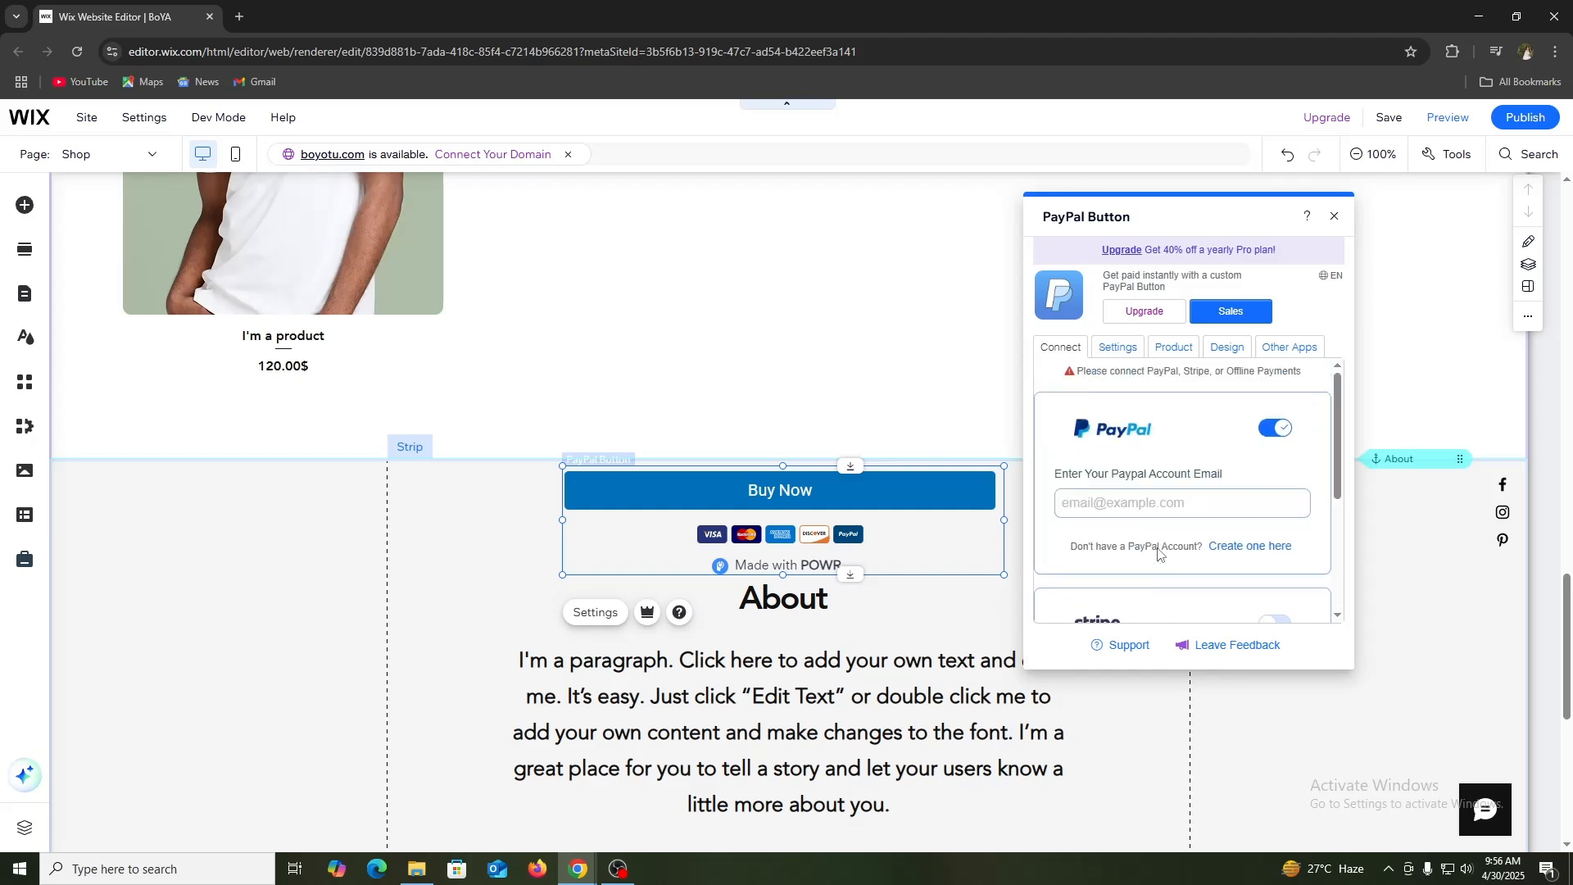
# Step: Try the Donation and Subscription payment button types, and set the type to One Time Purchase
pyautogui.click(1117, 346)
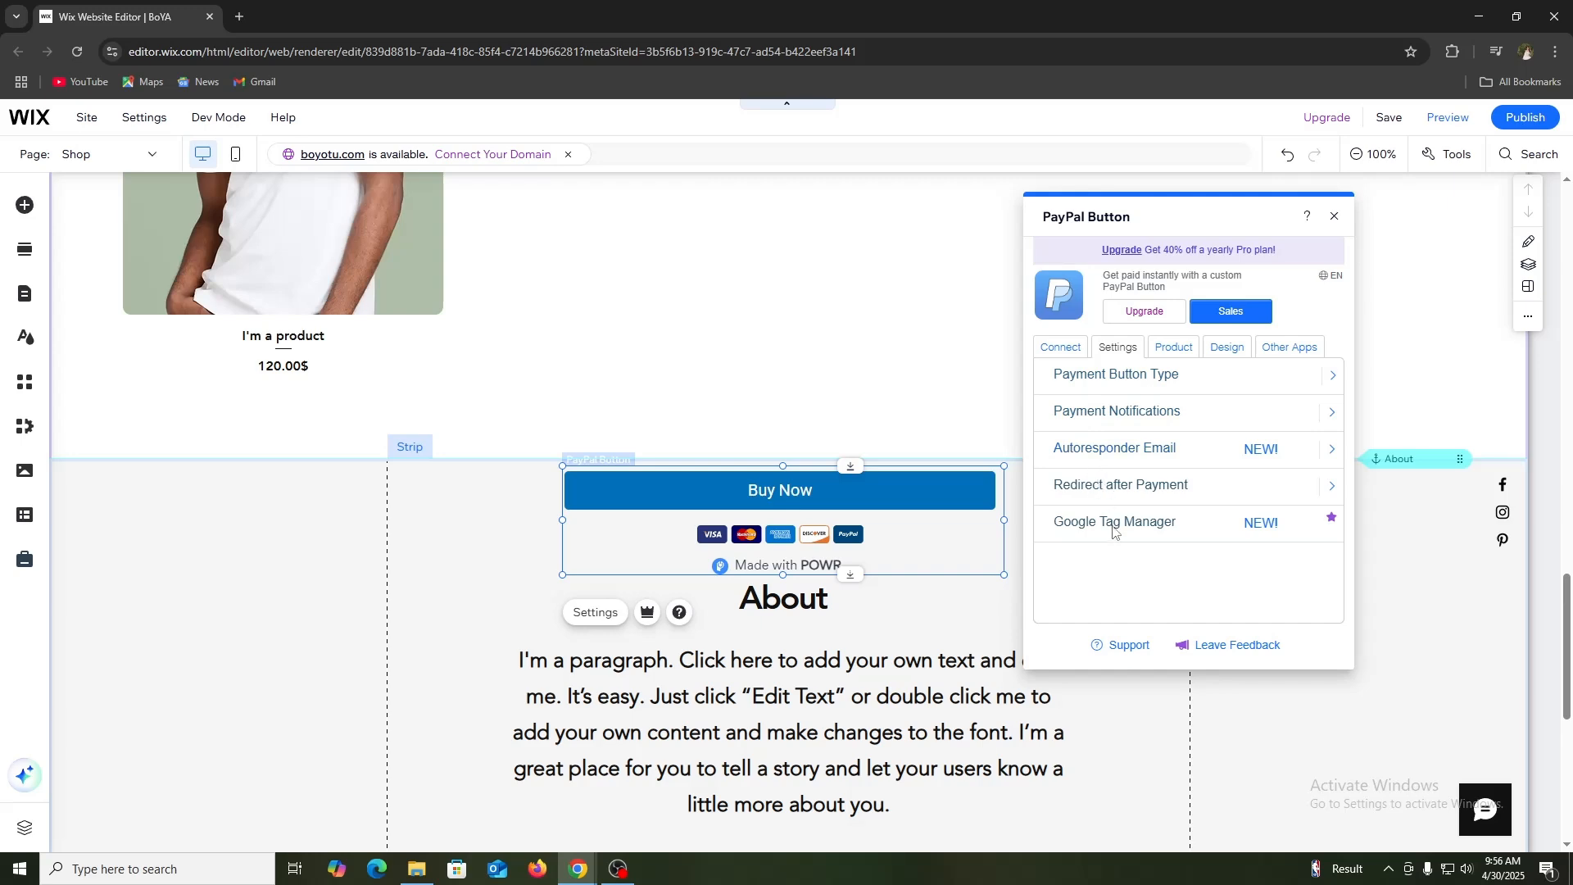
pyautogui.scroll(4, 1122, 446)
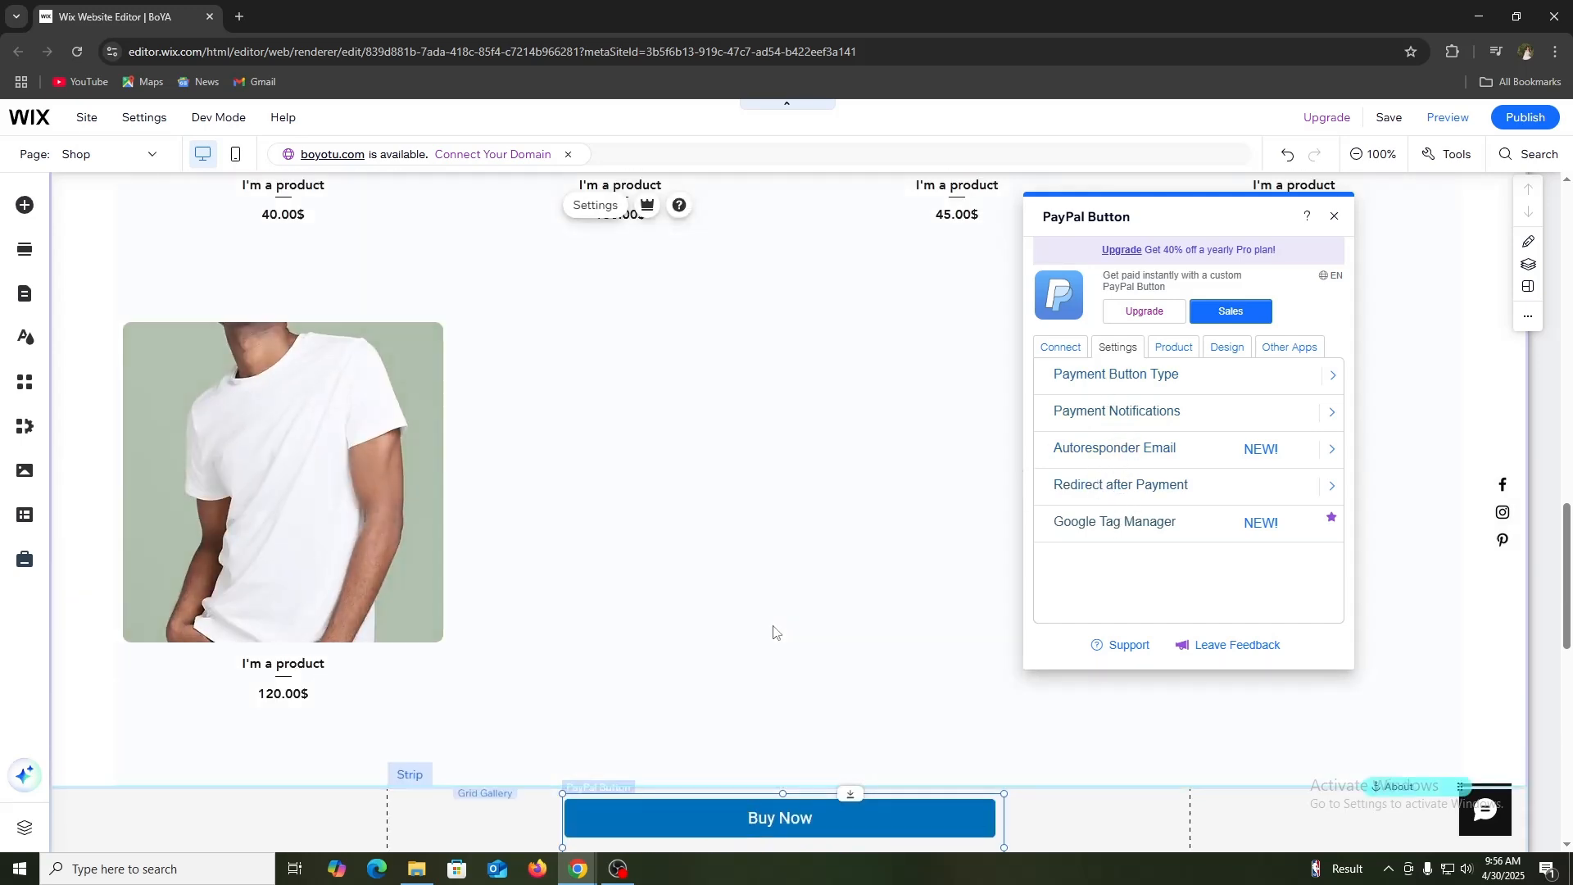
pyautogui.scroll(-4, 774, 632)
pyautogui.click(1154, 379)
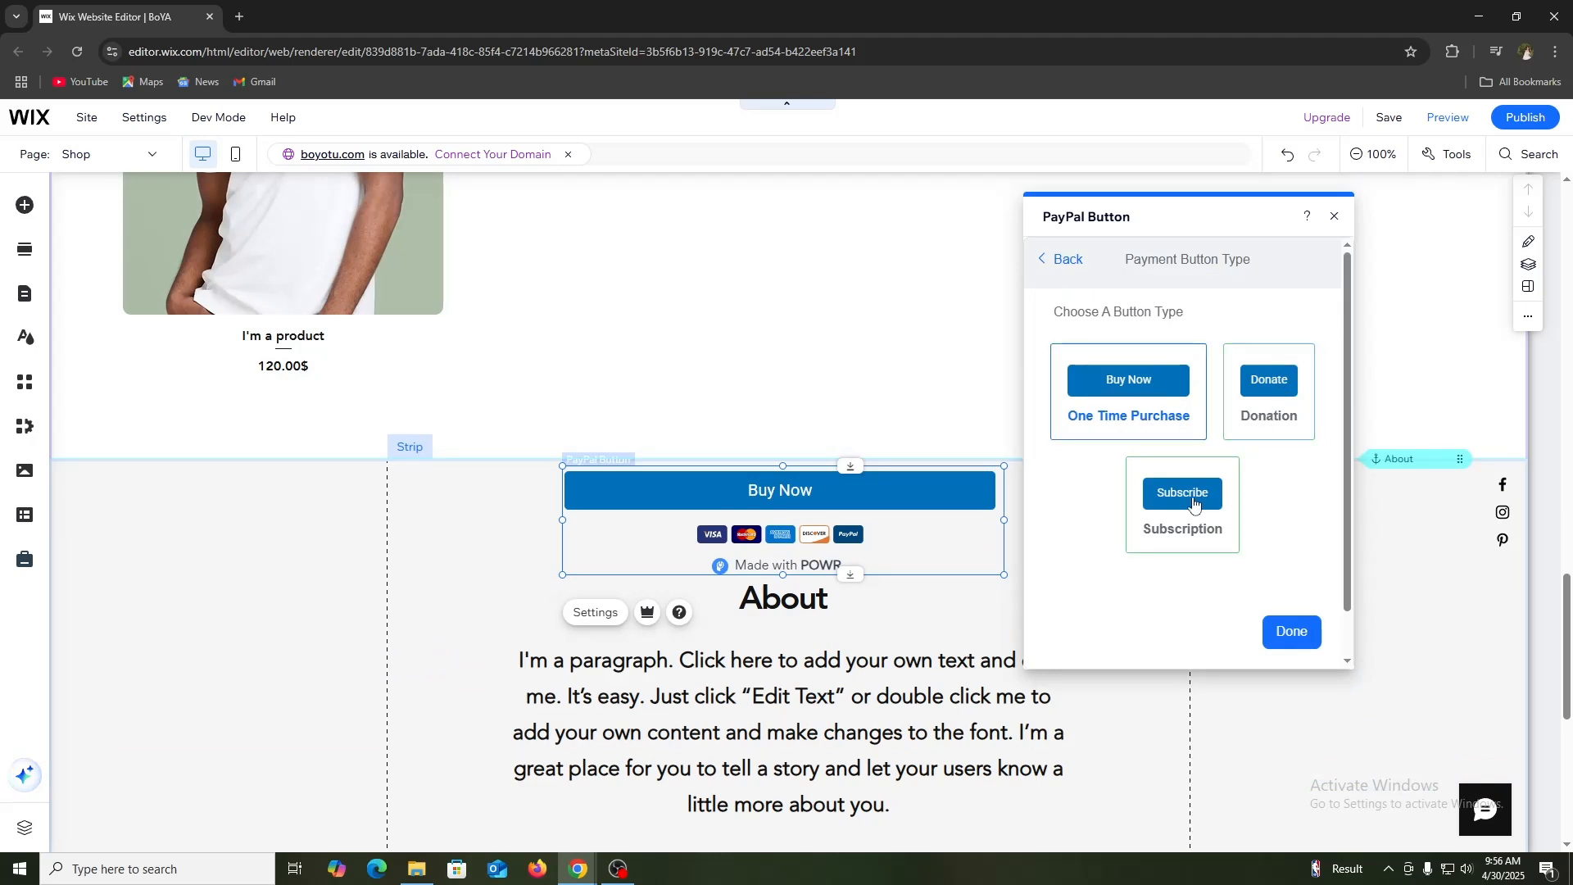
pyautogui.click(1266, 397)
pyautogui.click(1200, 503)
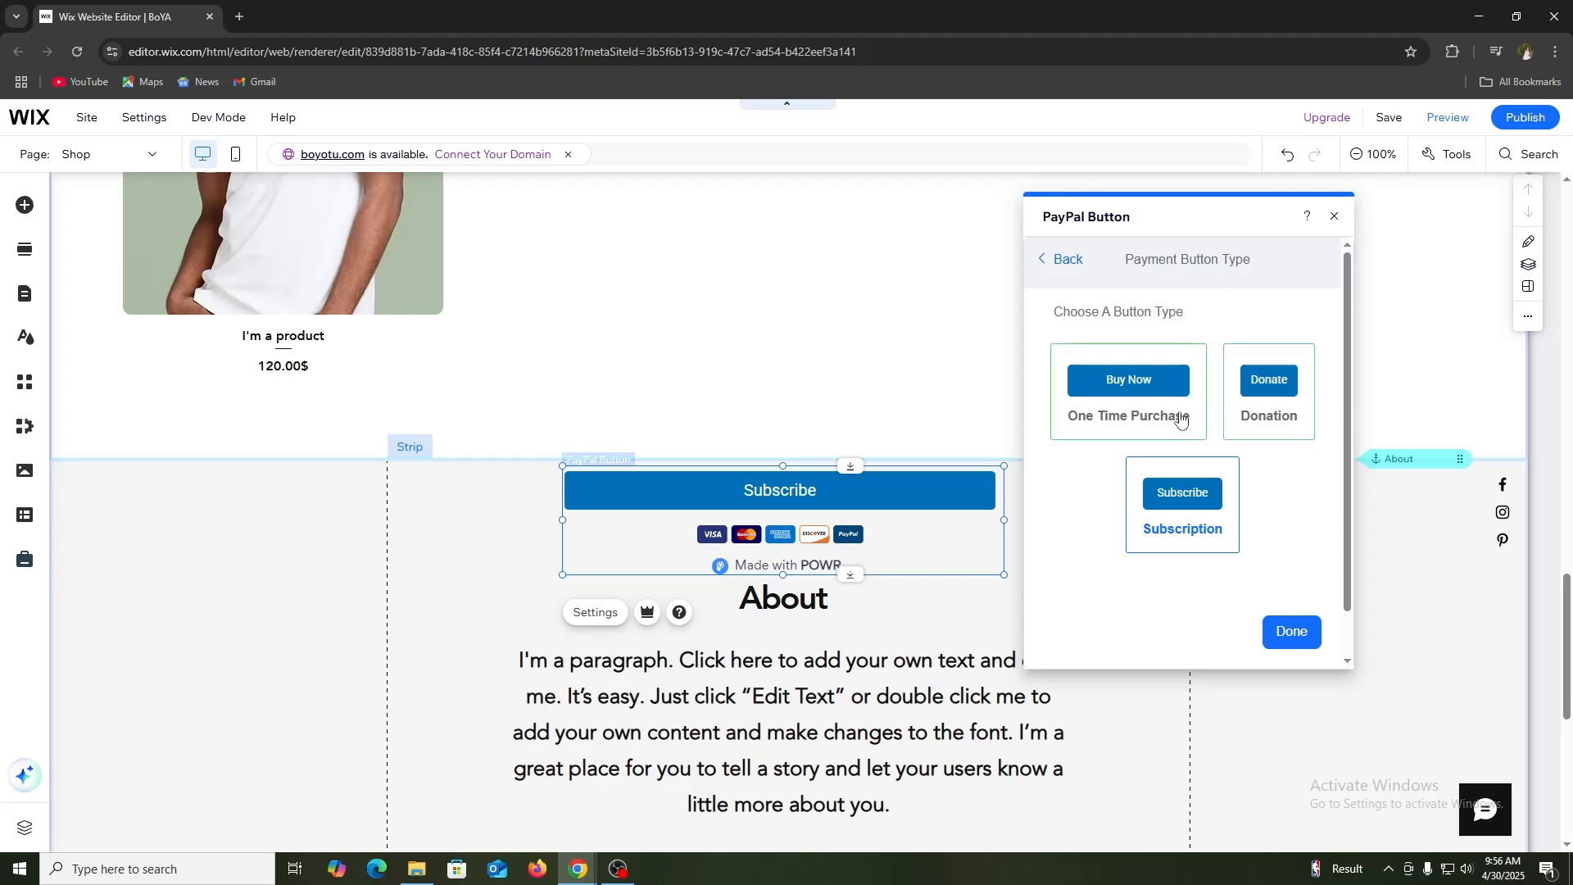
pyautogui.click(1151, 392)
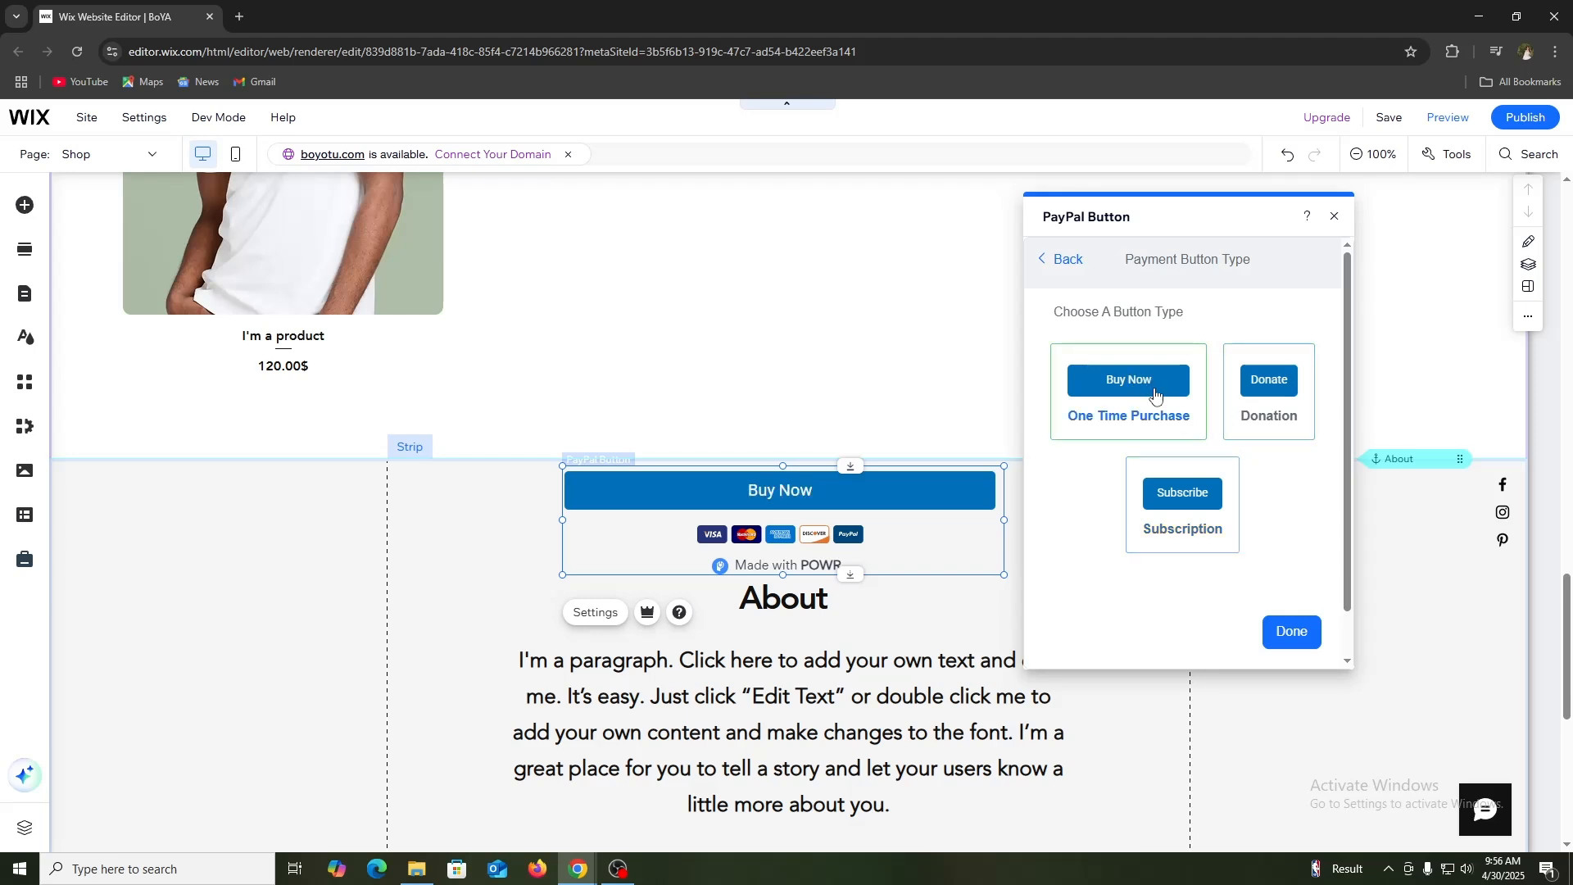
pyautogui.click(1292, 632)
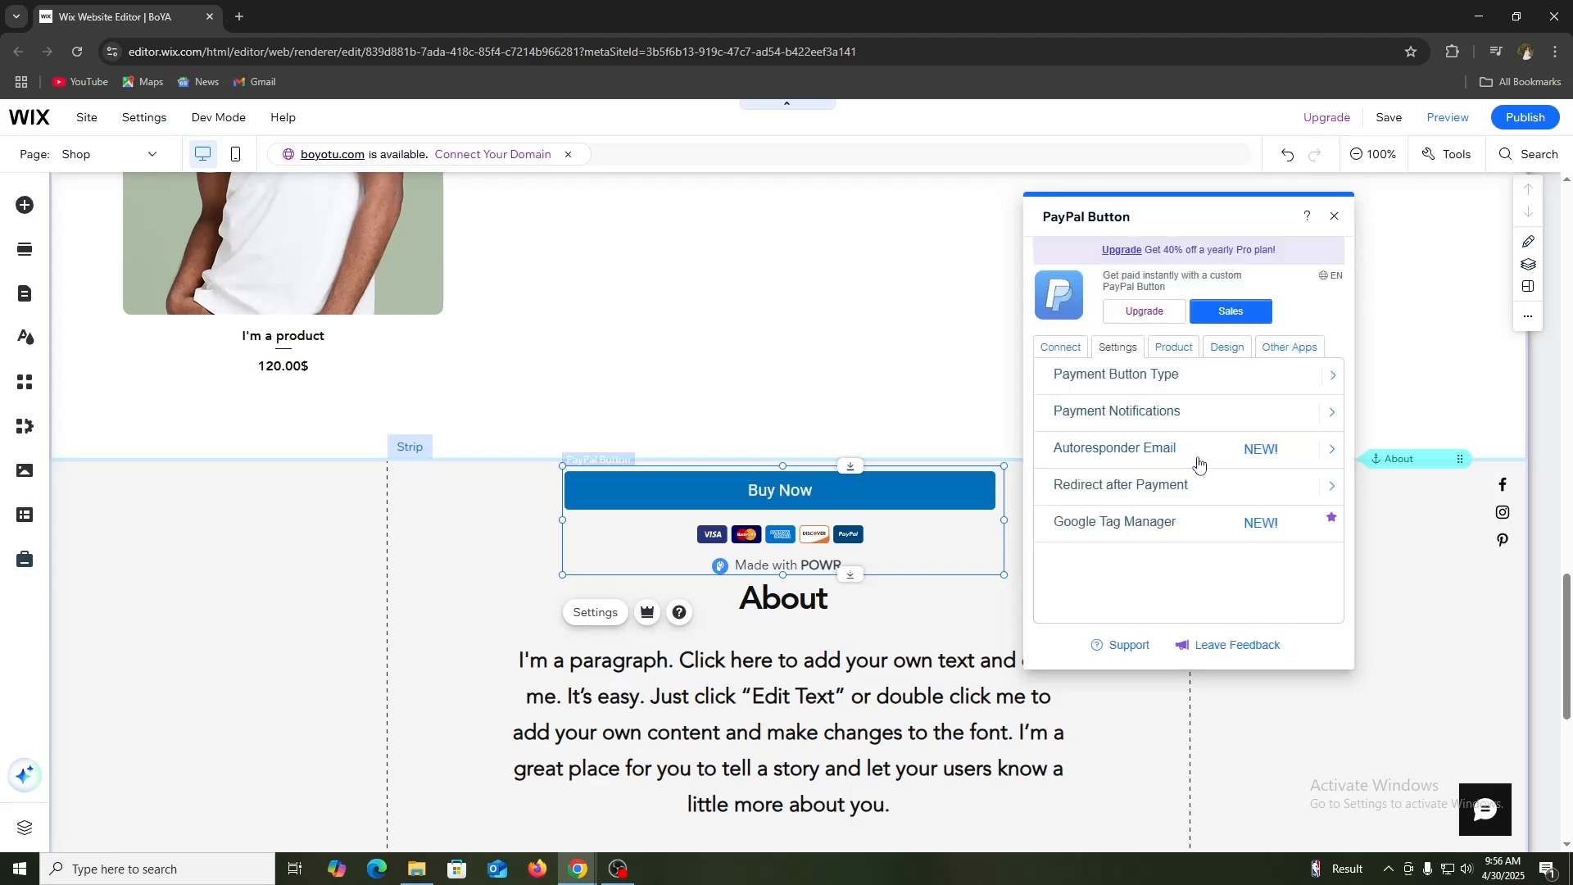
# Step: Check the payment notification recipients and enable the autoresponder email sent after successful payment
pyautogui.click(1119, 416)
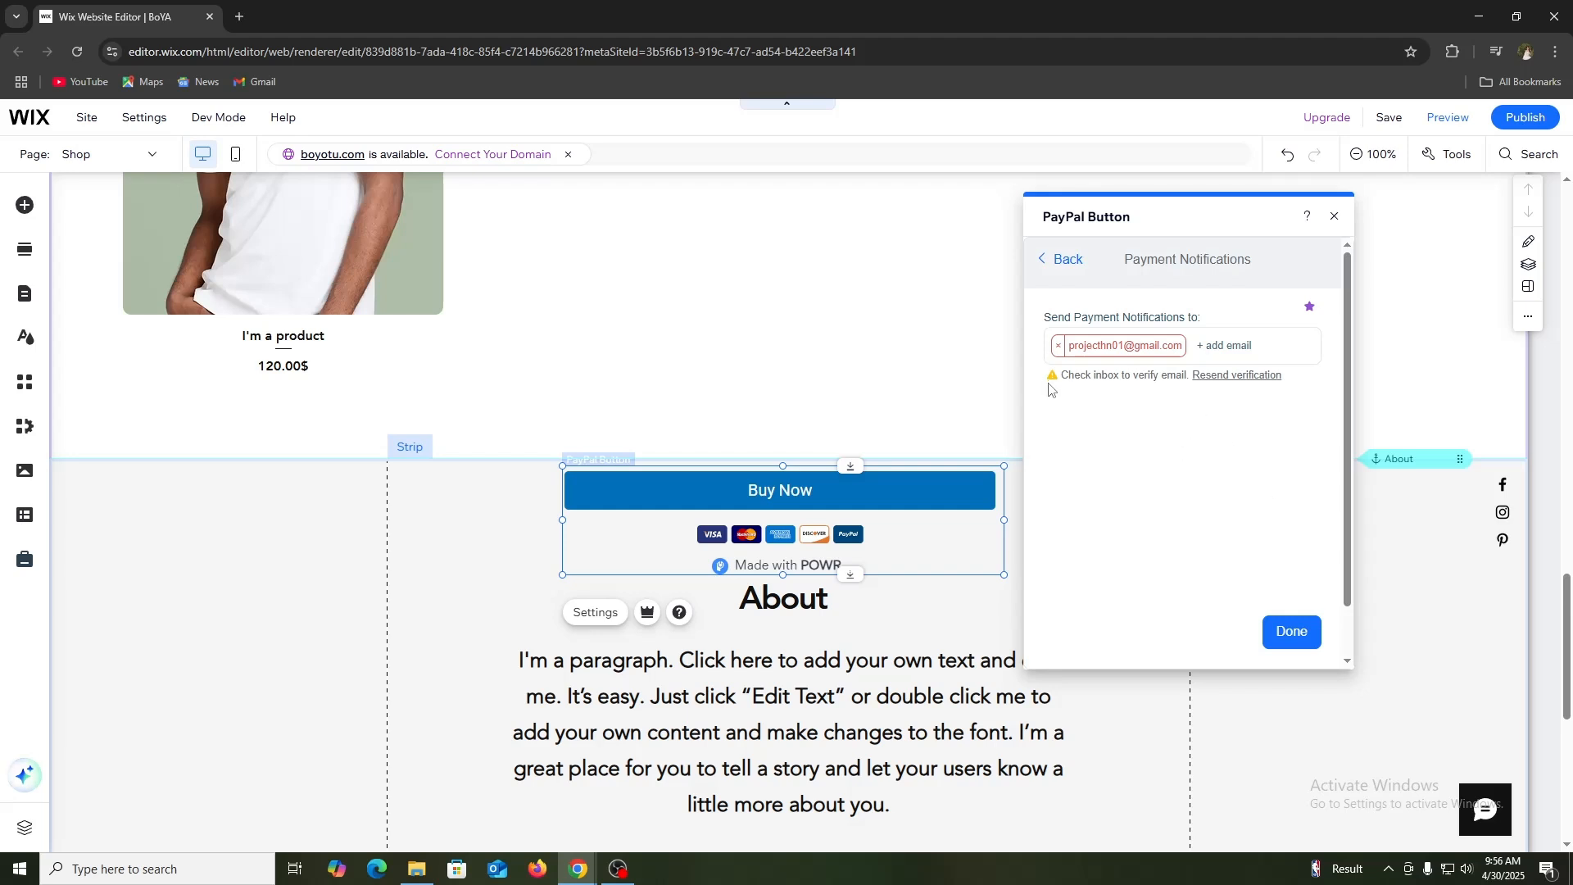
pyautogui.click(1062, 259)
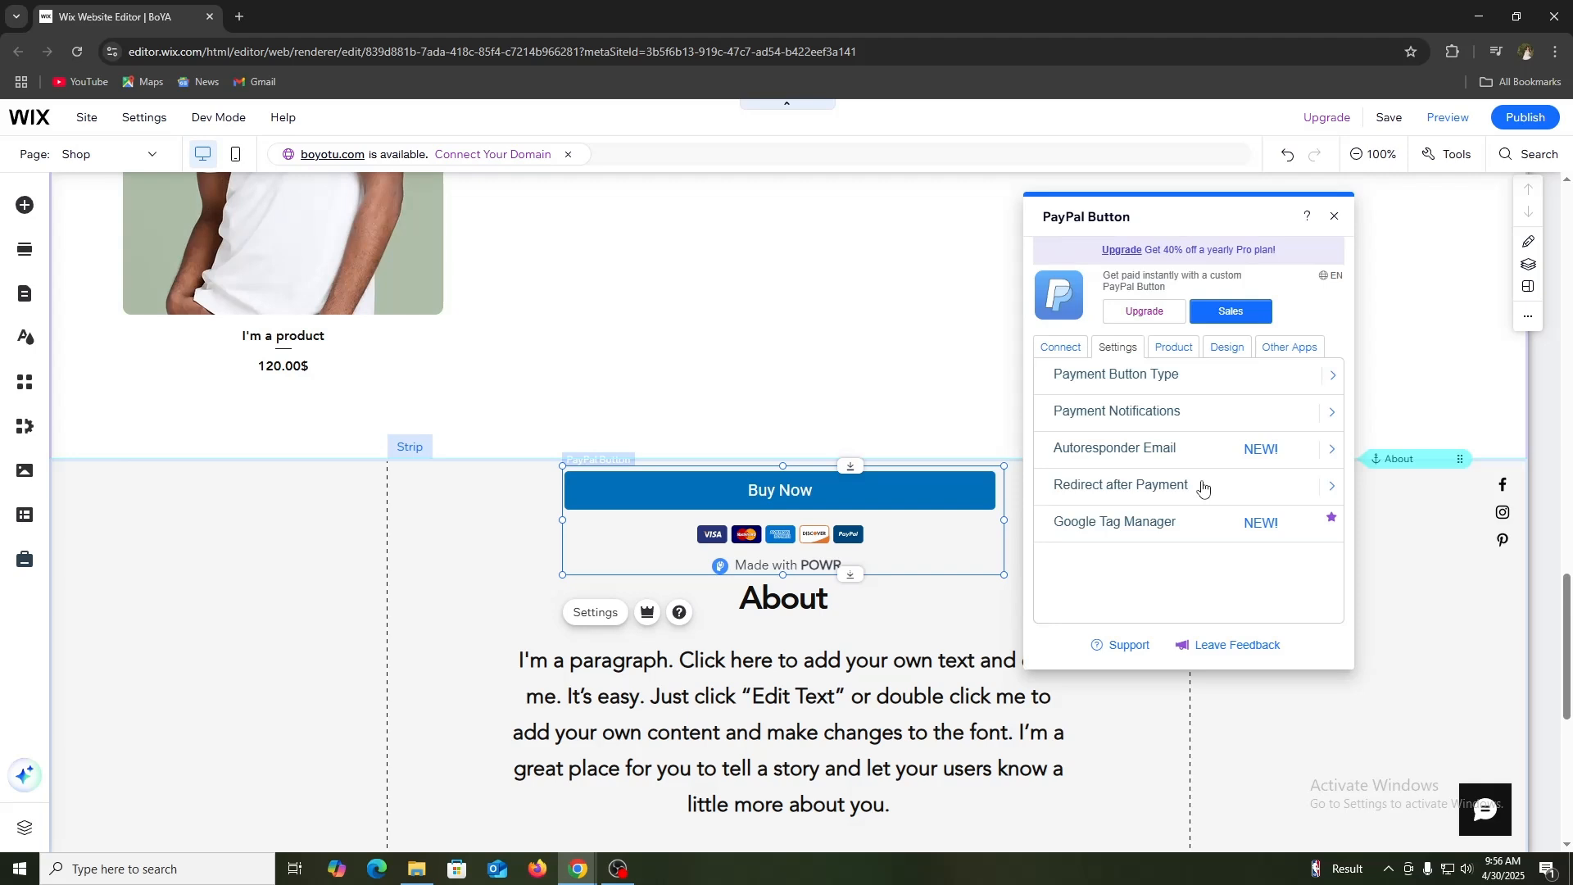
pyautogui.click(1125, 450)
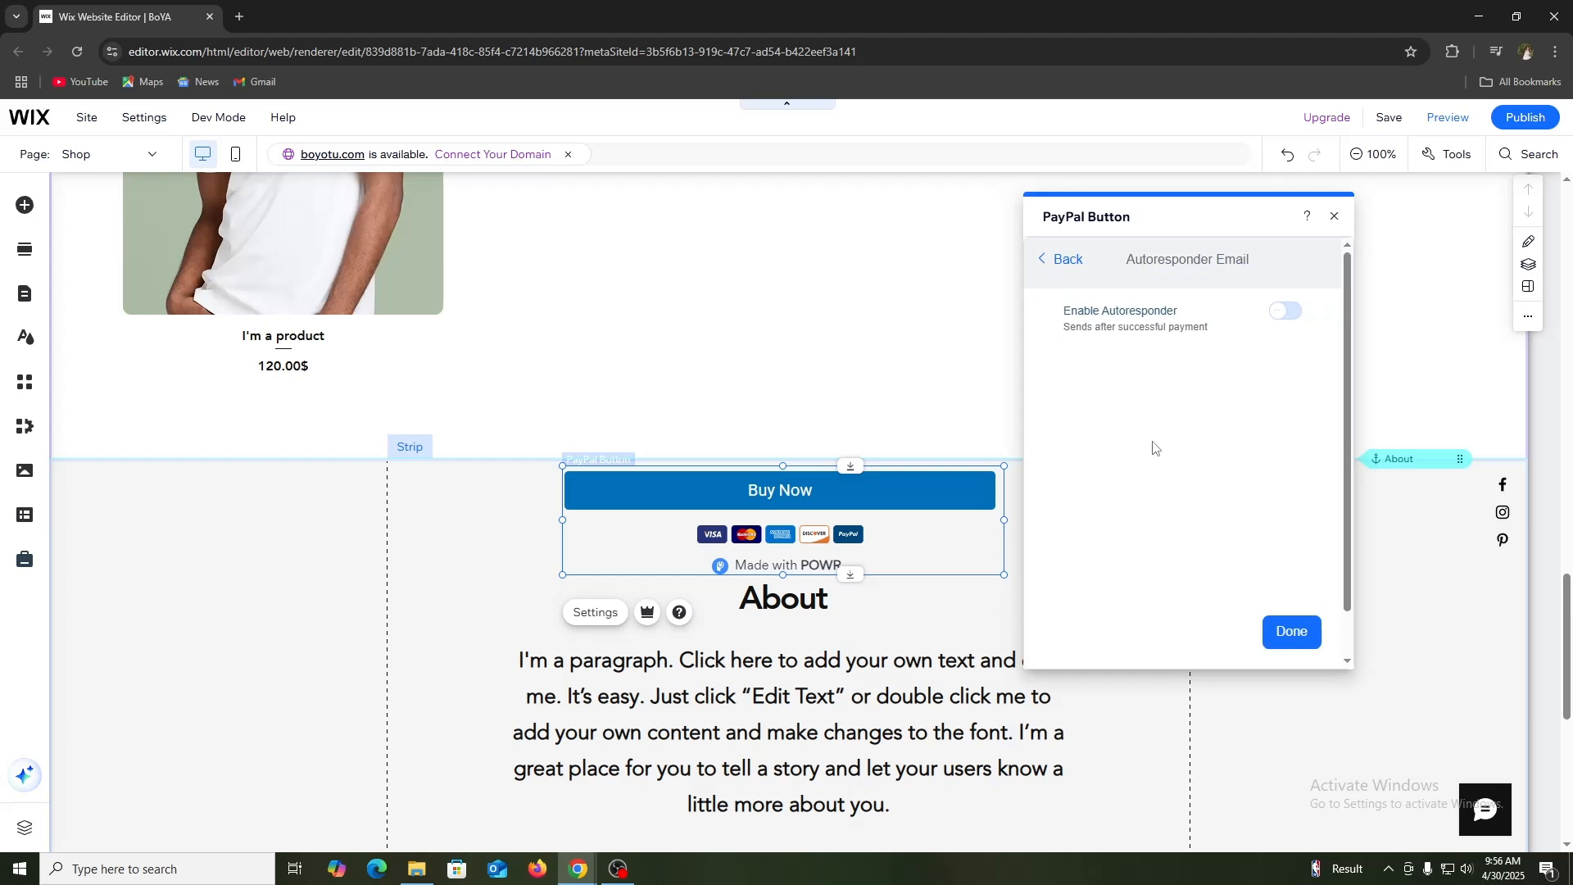
pyautogui.click(1290, 314)
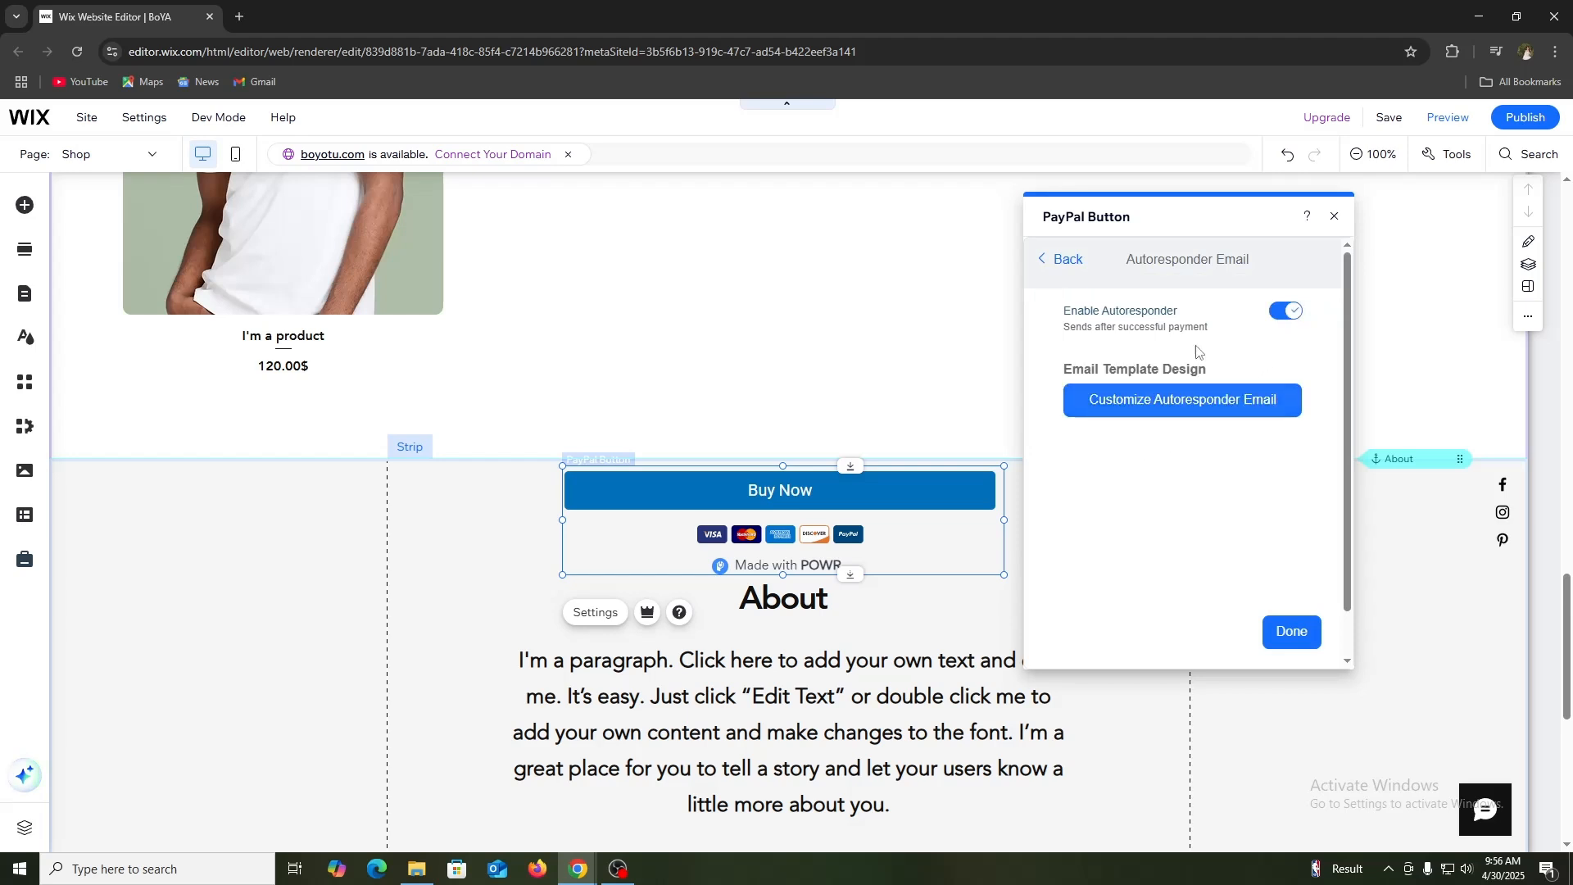
# Step: Start customizing the autoresponder email from a copy of the Untitled PayPal Button Email design and review its layout
pyautogui.click(1177, 400)
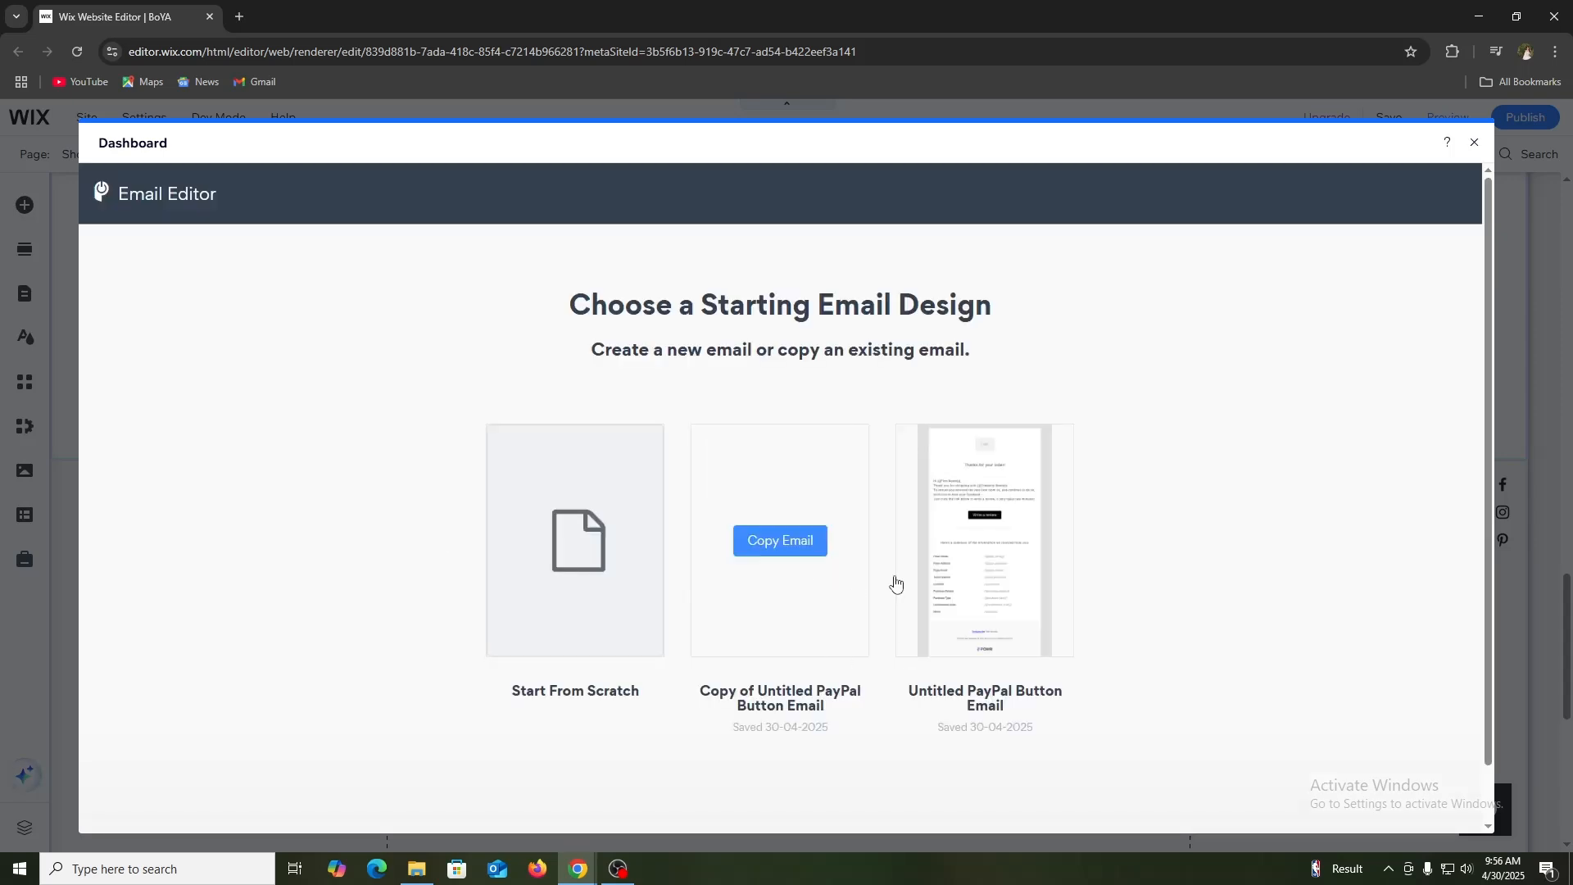
pyautogui.moveTo(958, 528)
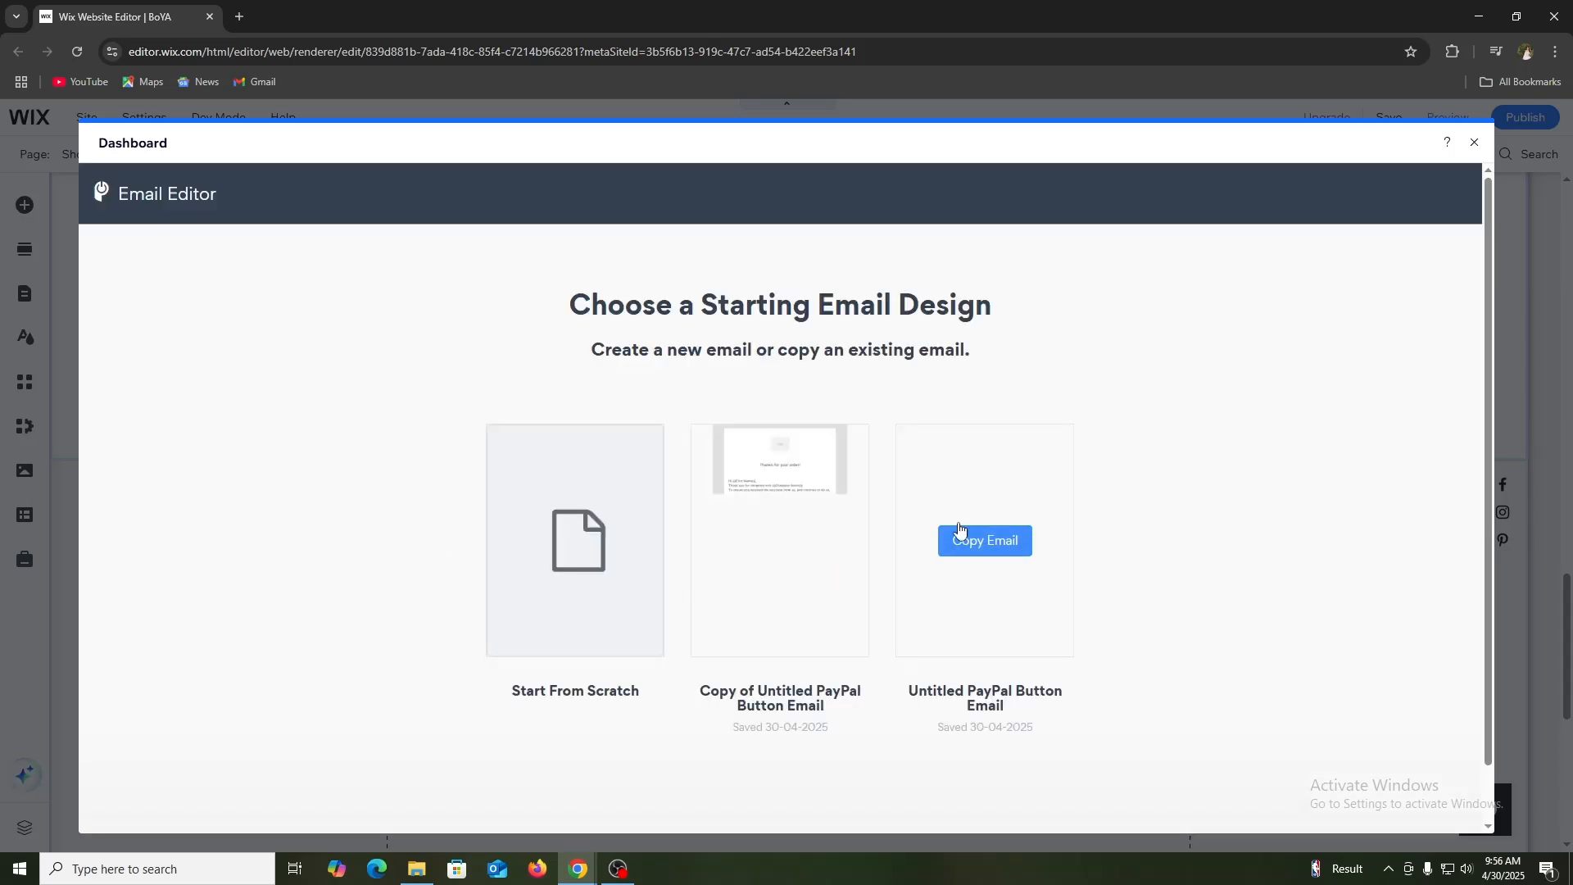
pyautogui.click(1003, 481)
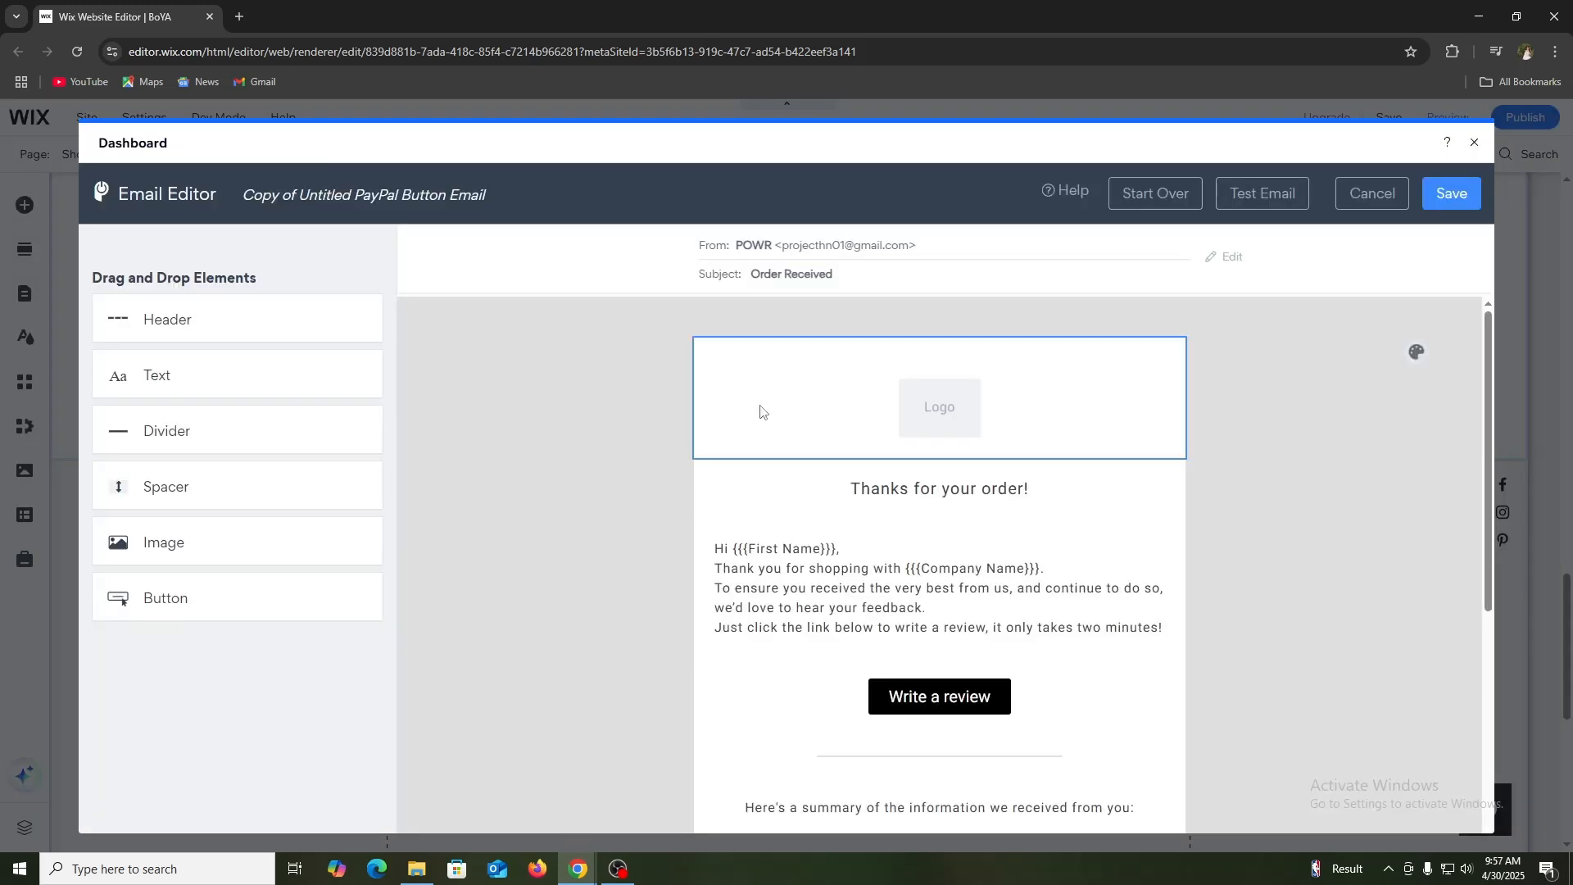
pyautogui.scroll(-4, 951, 590)
pyautogui.scroll(-3, 934, 610)
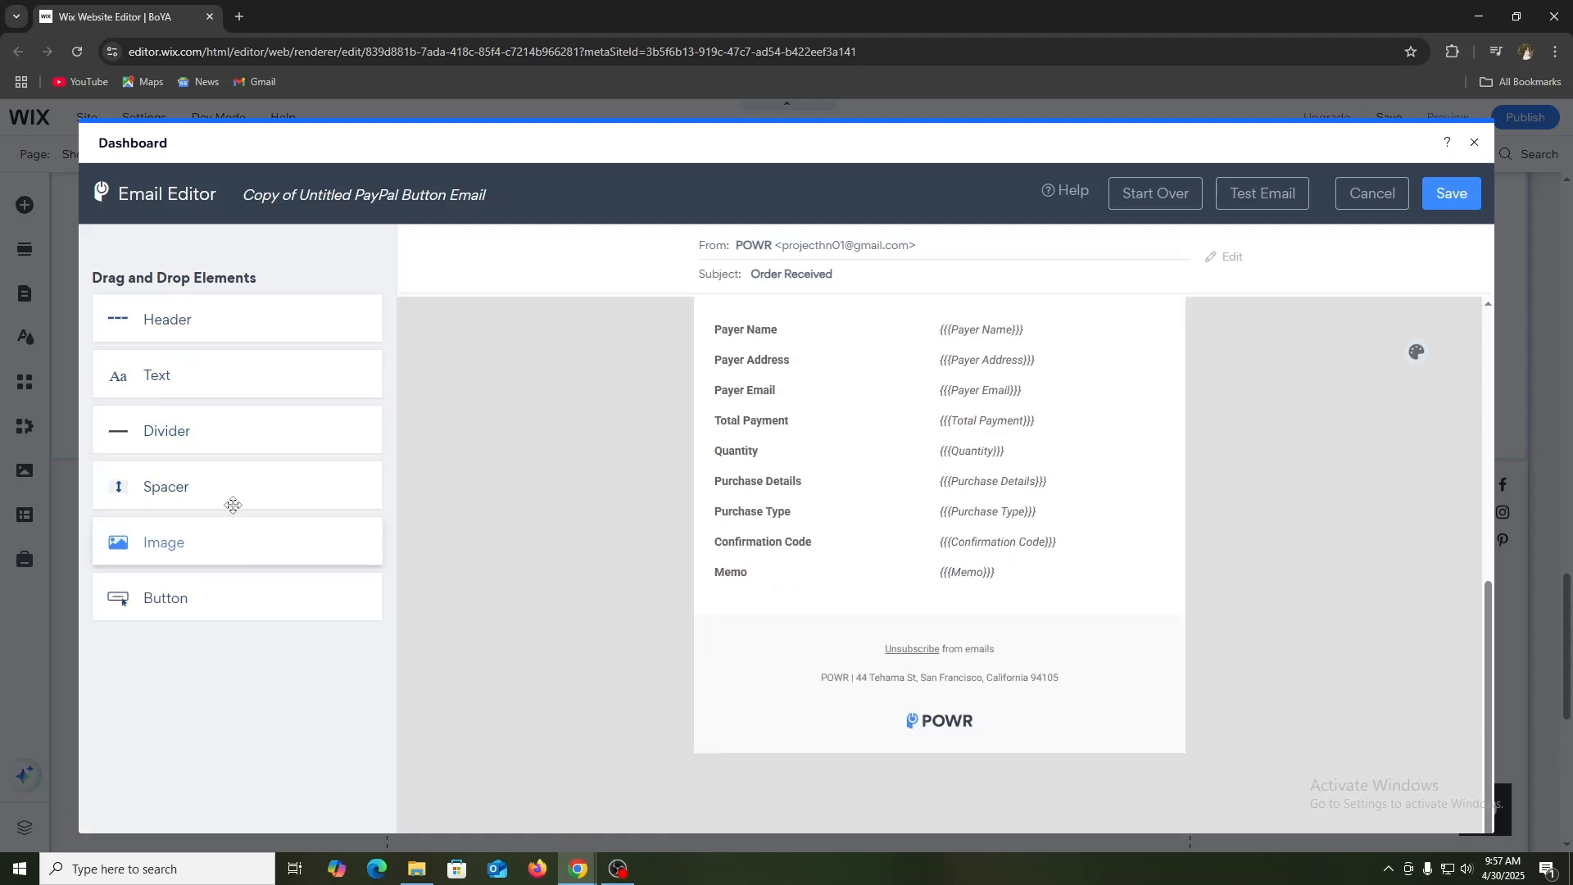
pyautogui.rightClick(227, 533)
pyautogui.click(205, 659)
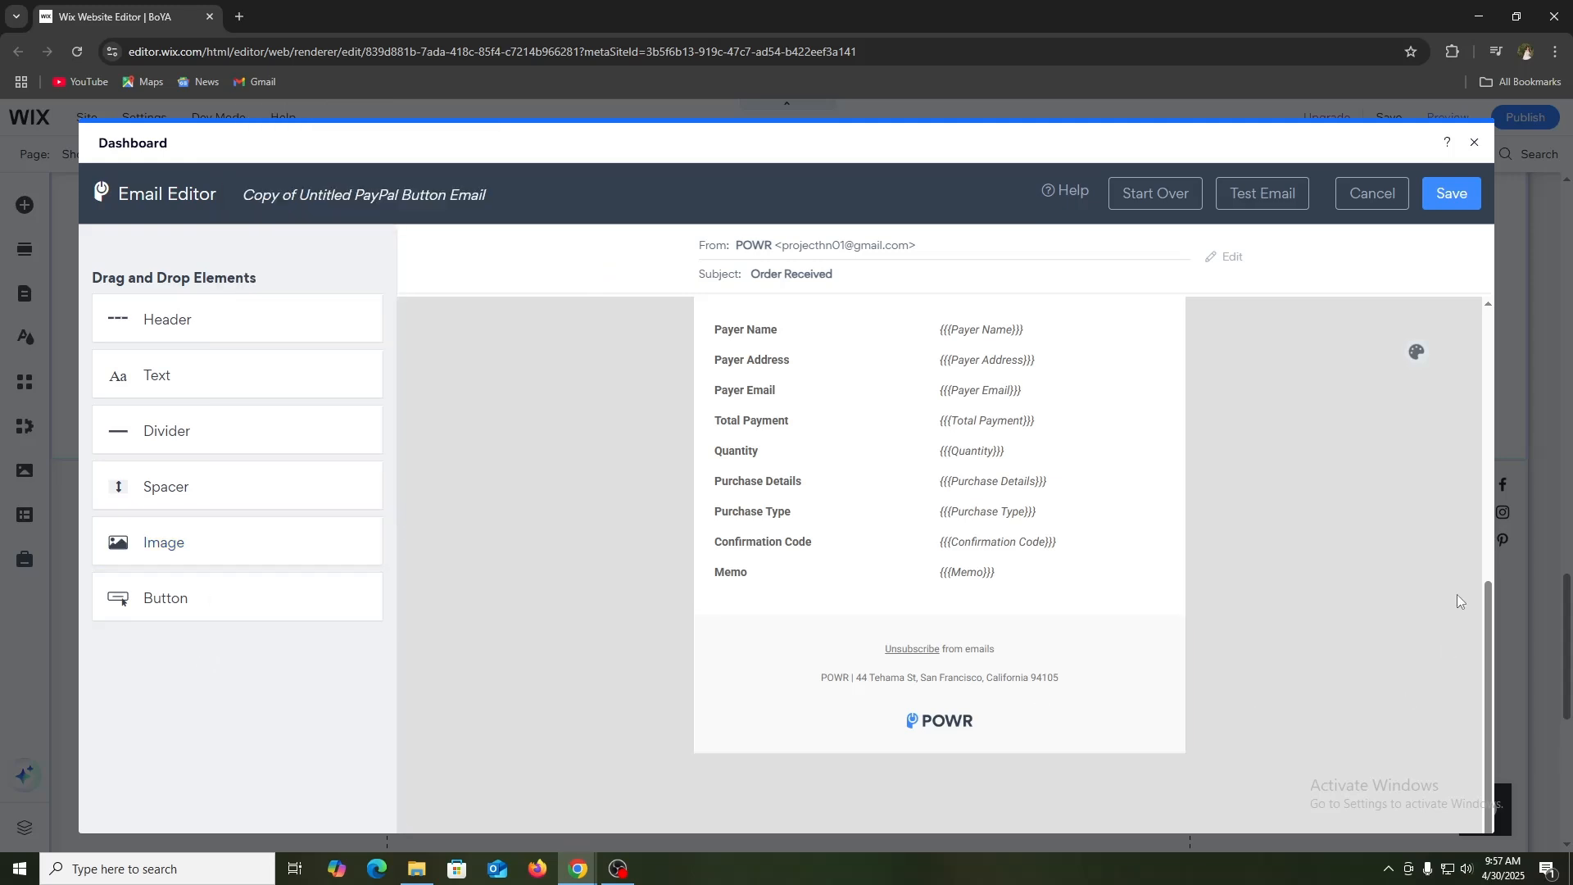
# Step: Save the autoresponder email design, return to the main button settings, and review the product's button text, name and purchase options
pyautogui.click(1450, 195)
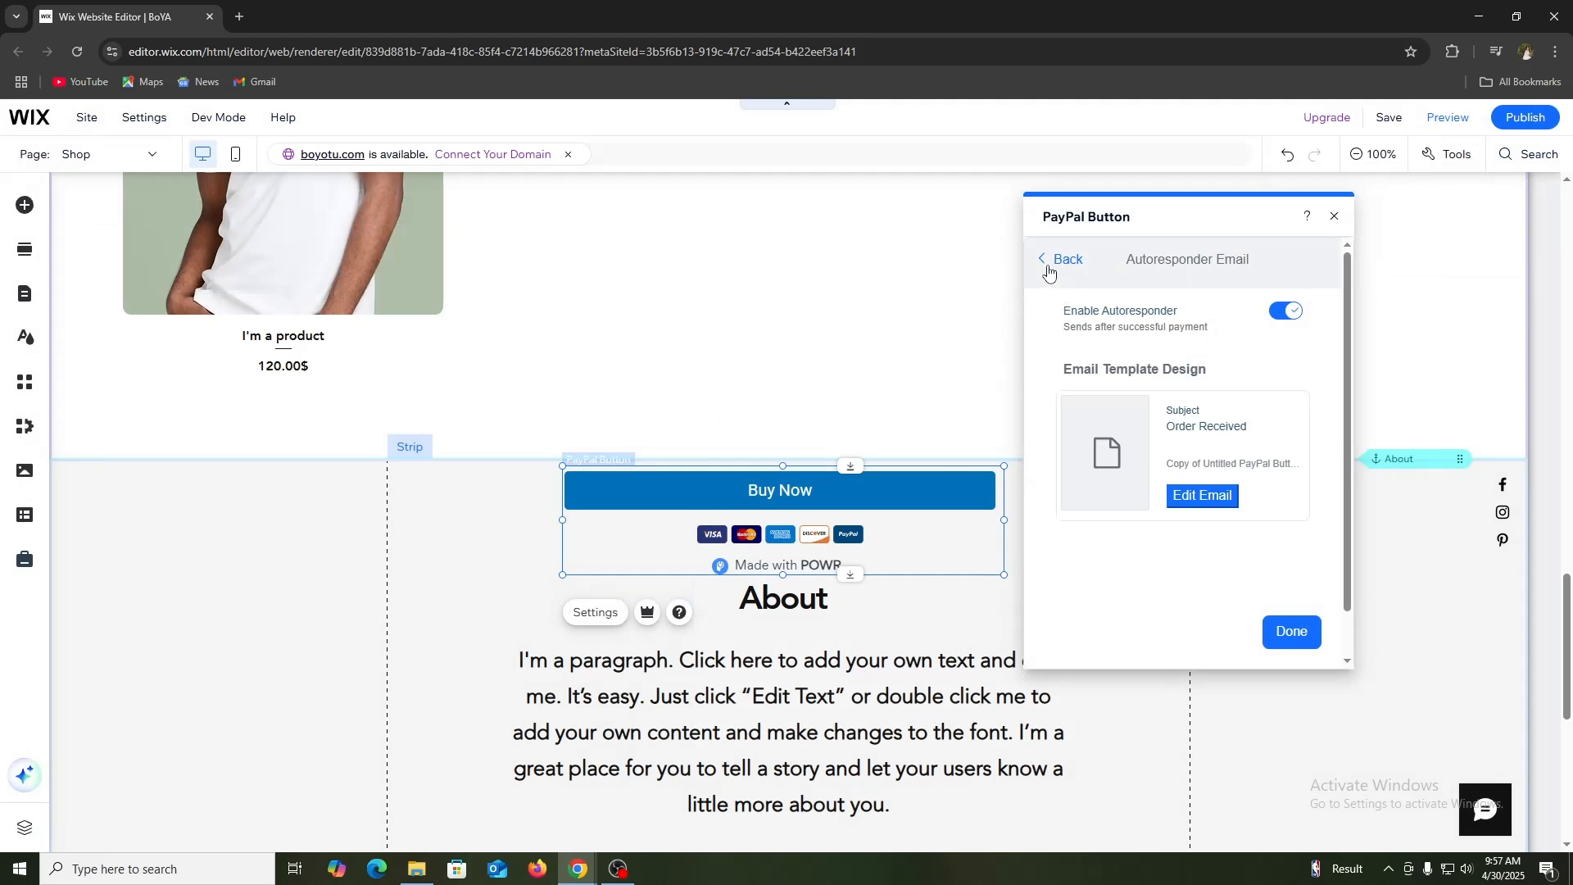
pyautogui.click(1057, 259)
pyautogui.click(1186, 352)
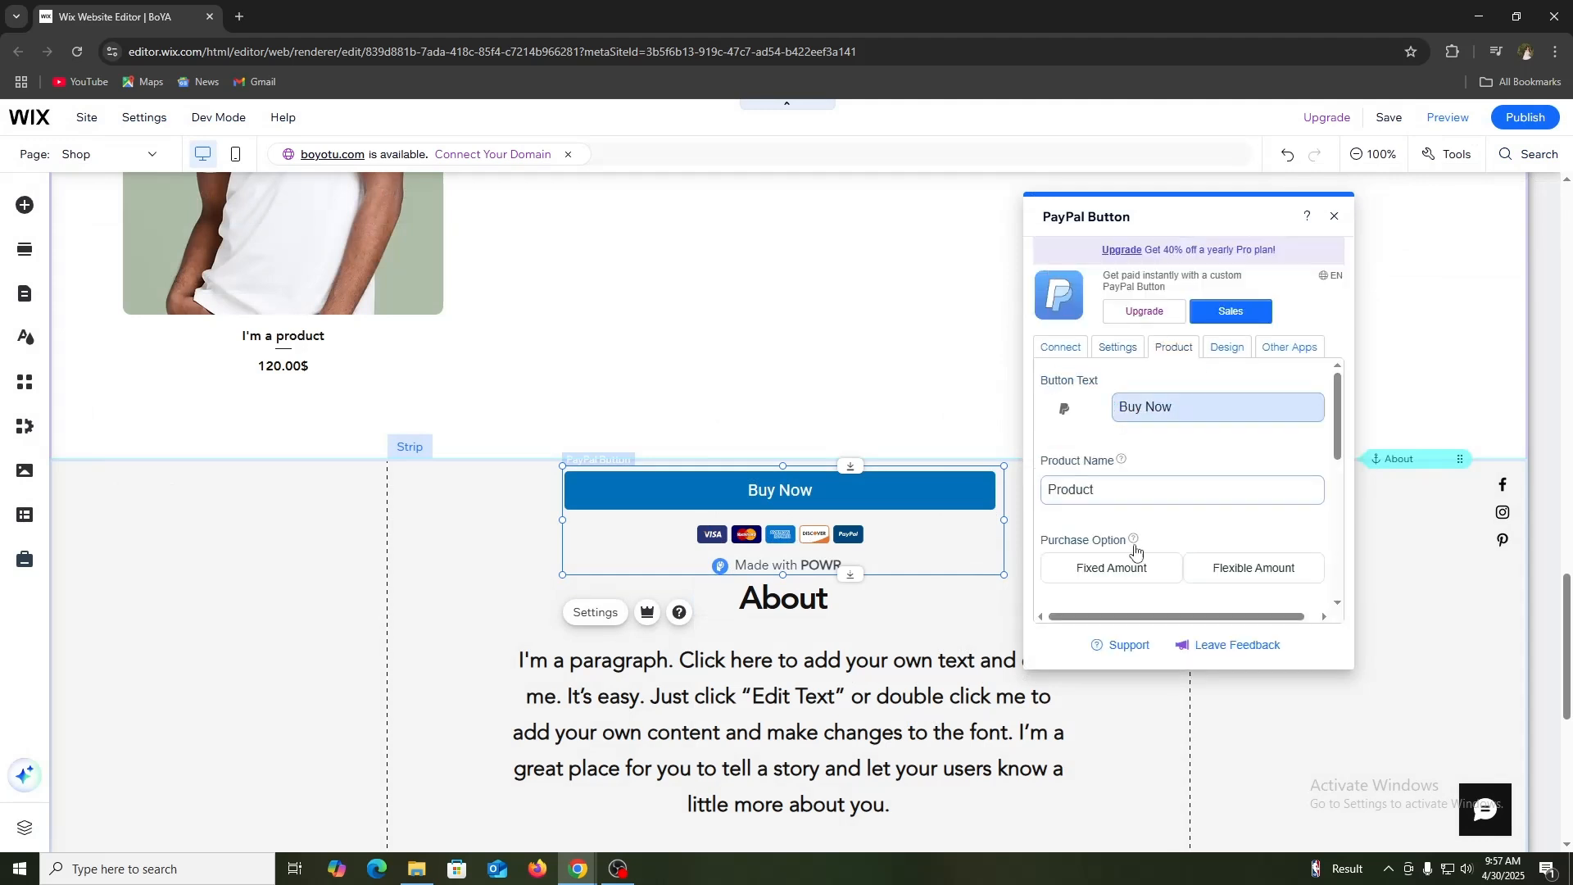
pyautogui.scroll(-3, 1180, 459)
# Step: Try the gold theme on the Buy Now button, and set its theme to Flat Blue
pyautogui.click(1228, 347)
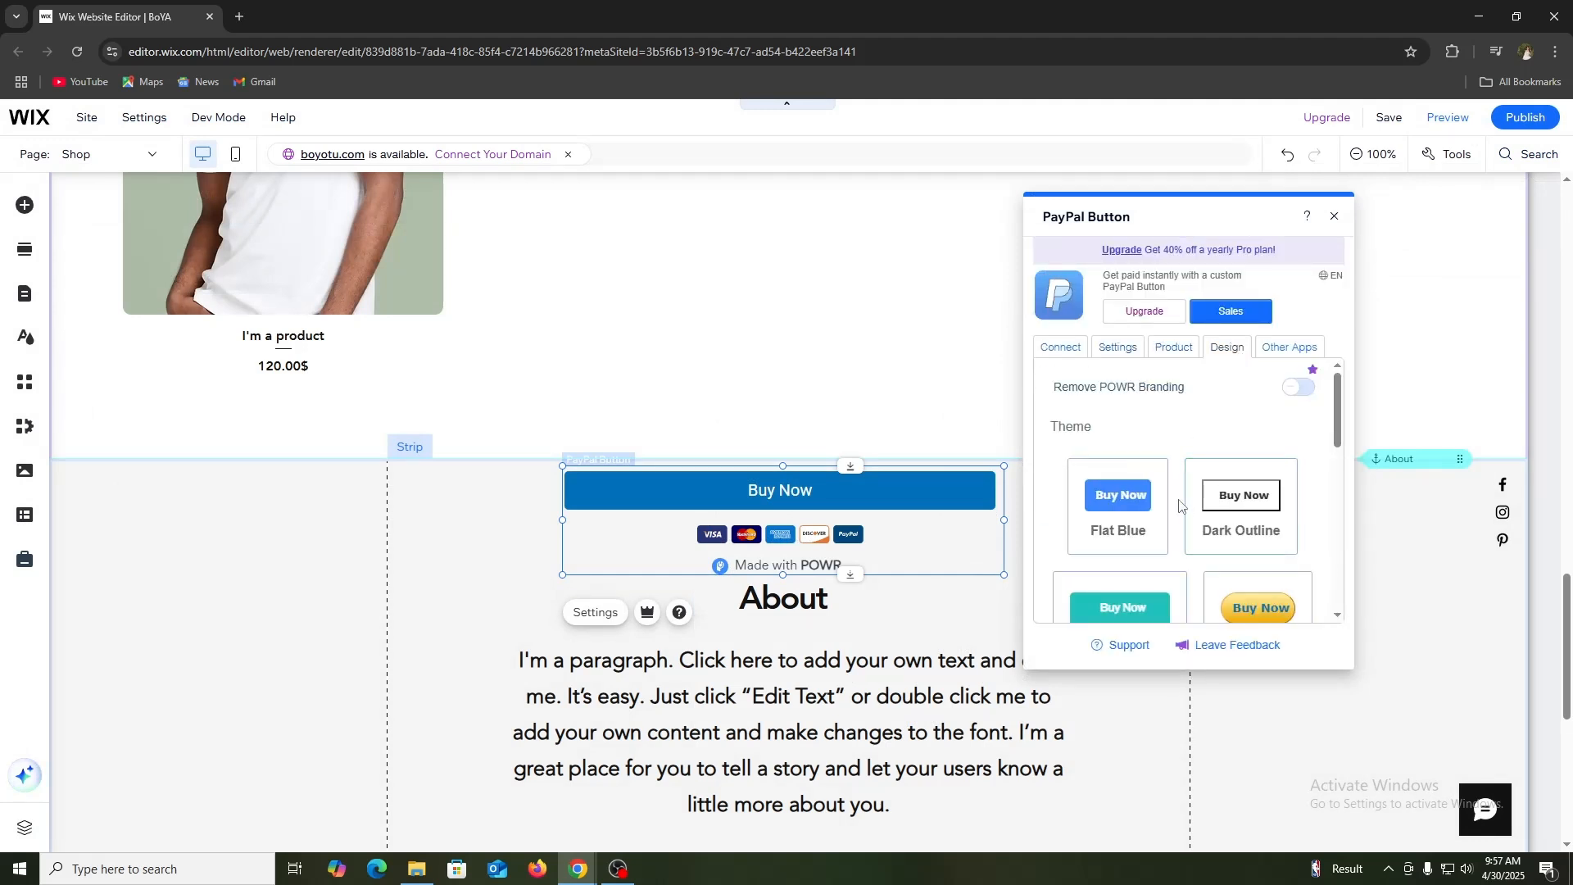
pyautogui.scroll(-2, 1235, 502)
pyautogui.click(1261, 471)
pyautogui.scroll(3, 1251, 526)
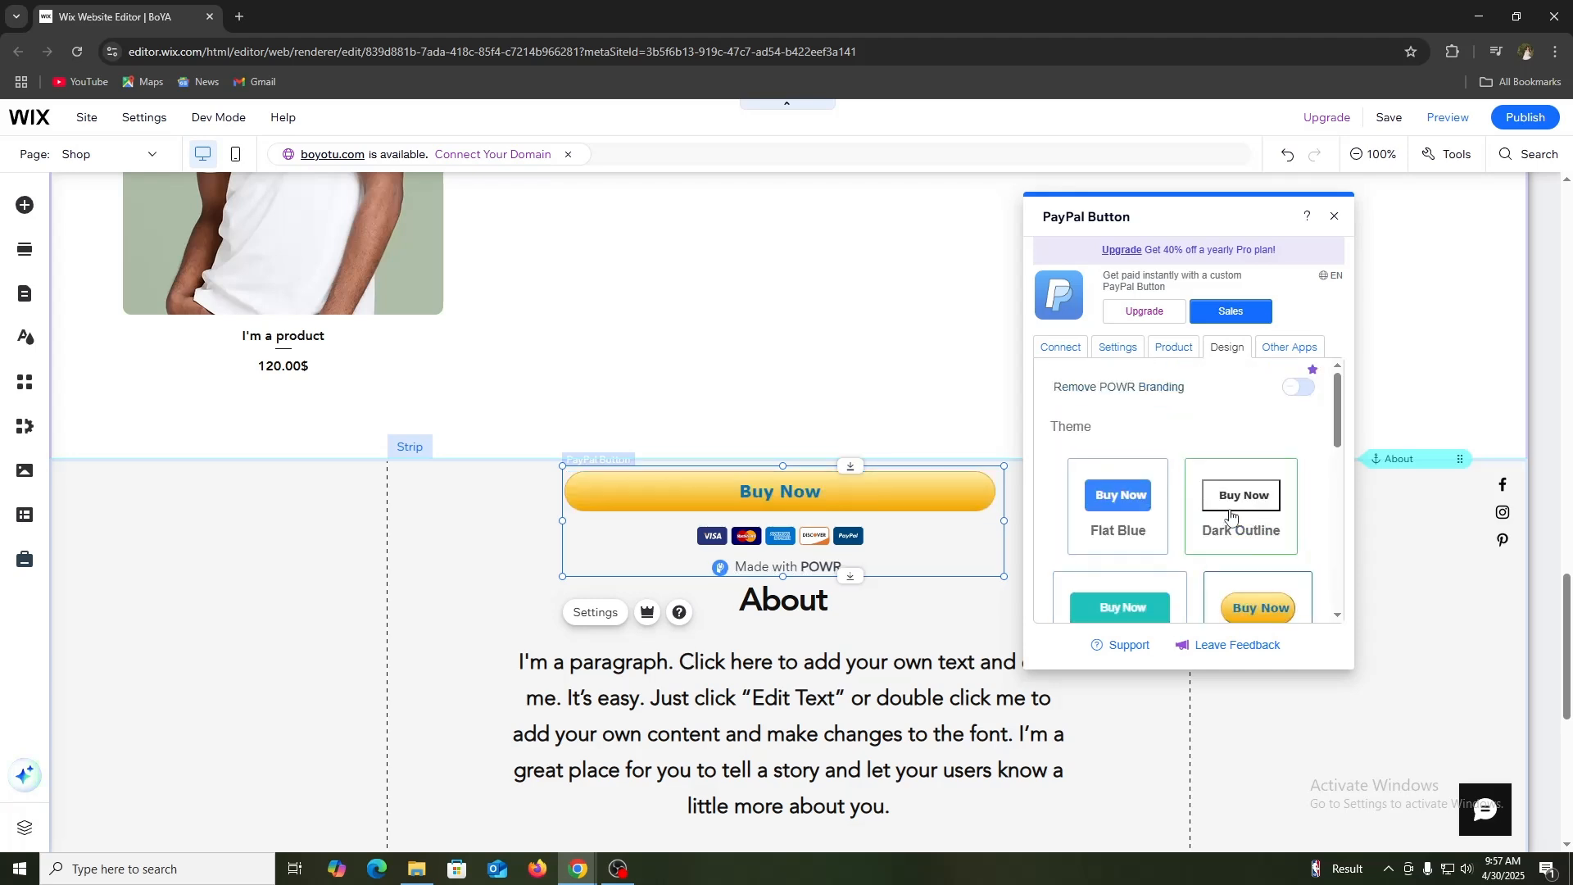
pyautogui.click(1119, 525)
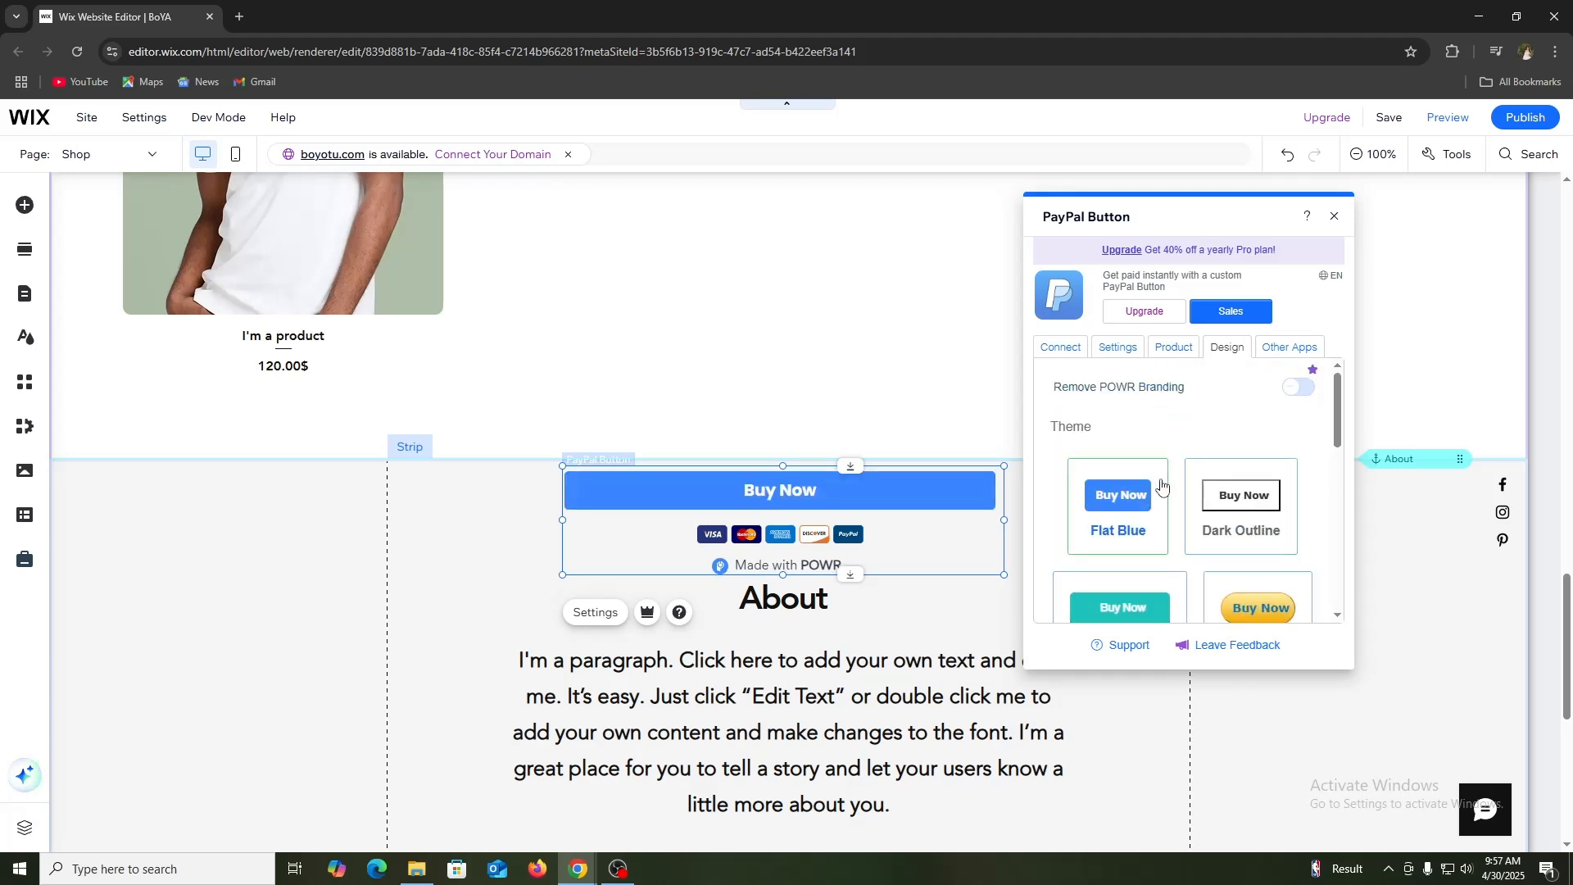
# Step: Browse the other POWR apps on offer, revisit the payment connection options, and close the PayPal button's settings
pyautogui.click(1292, 349)
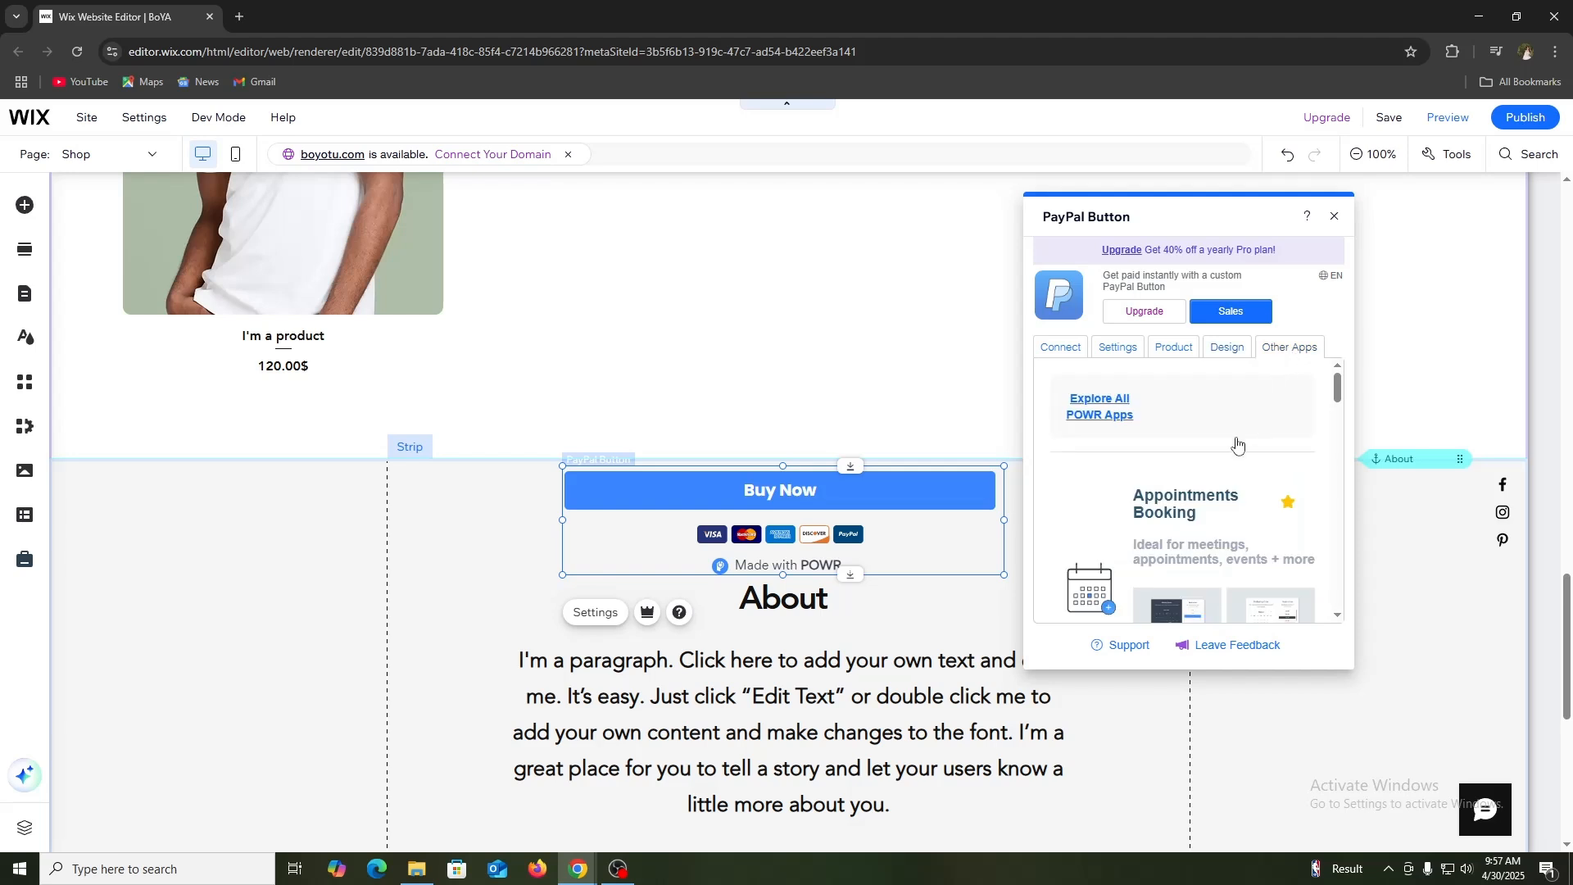
pyautogui.scroll(-5, 1237, 492)
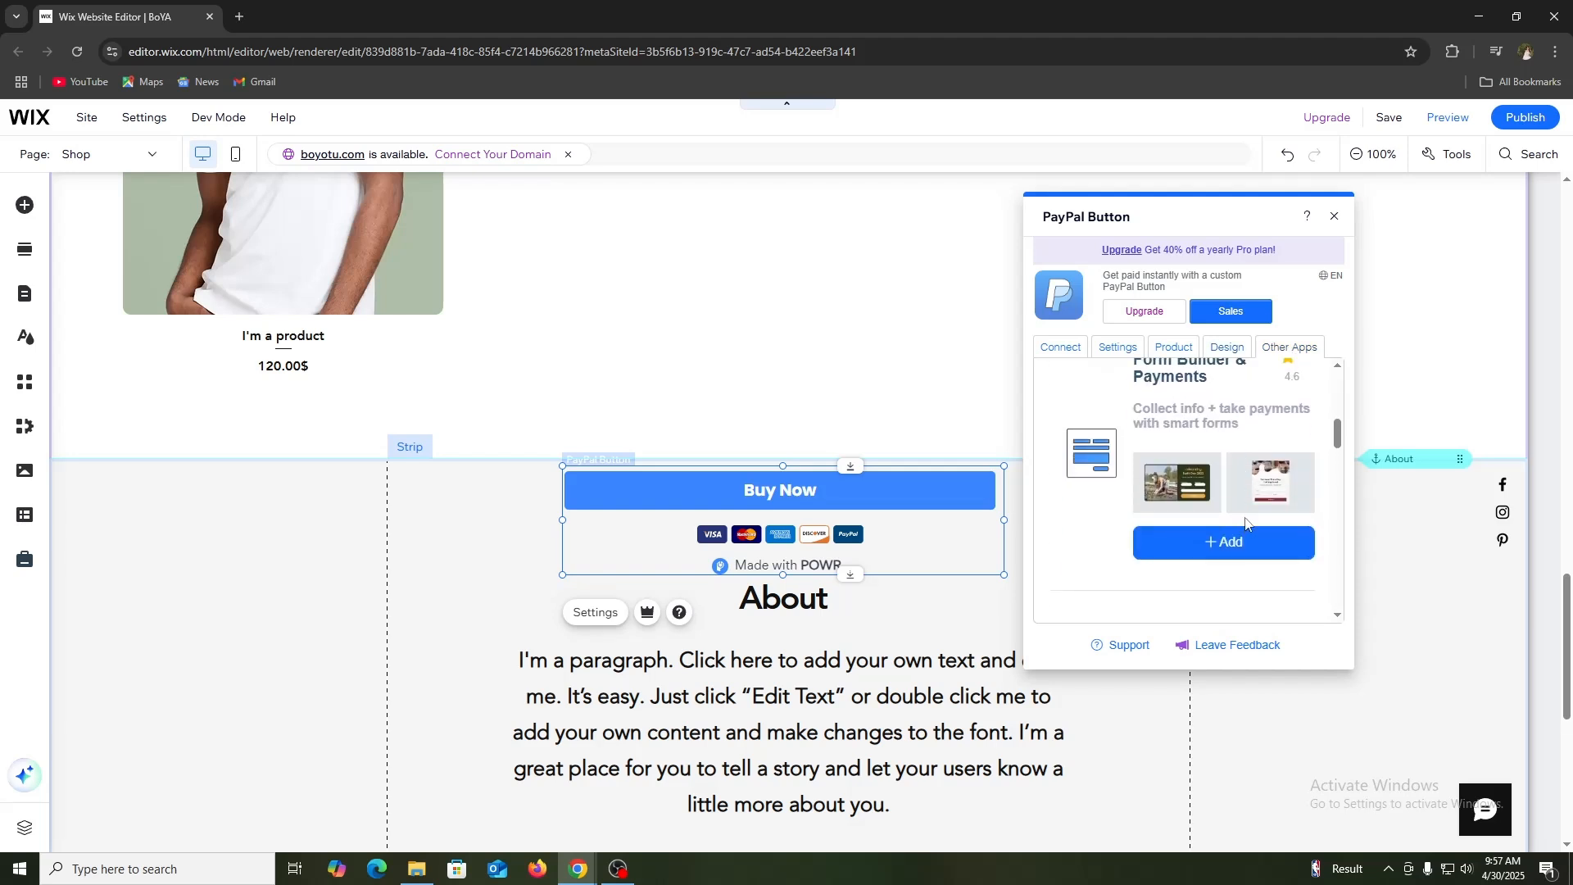
pyautogui.click(1078, 350)
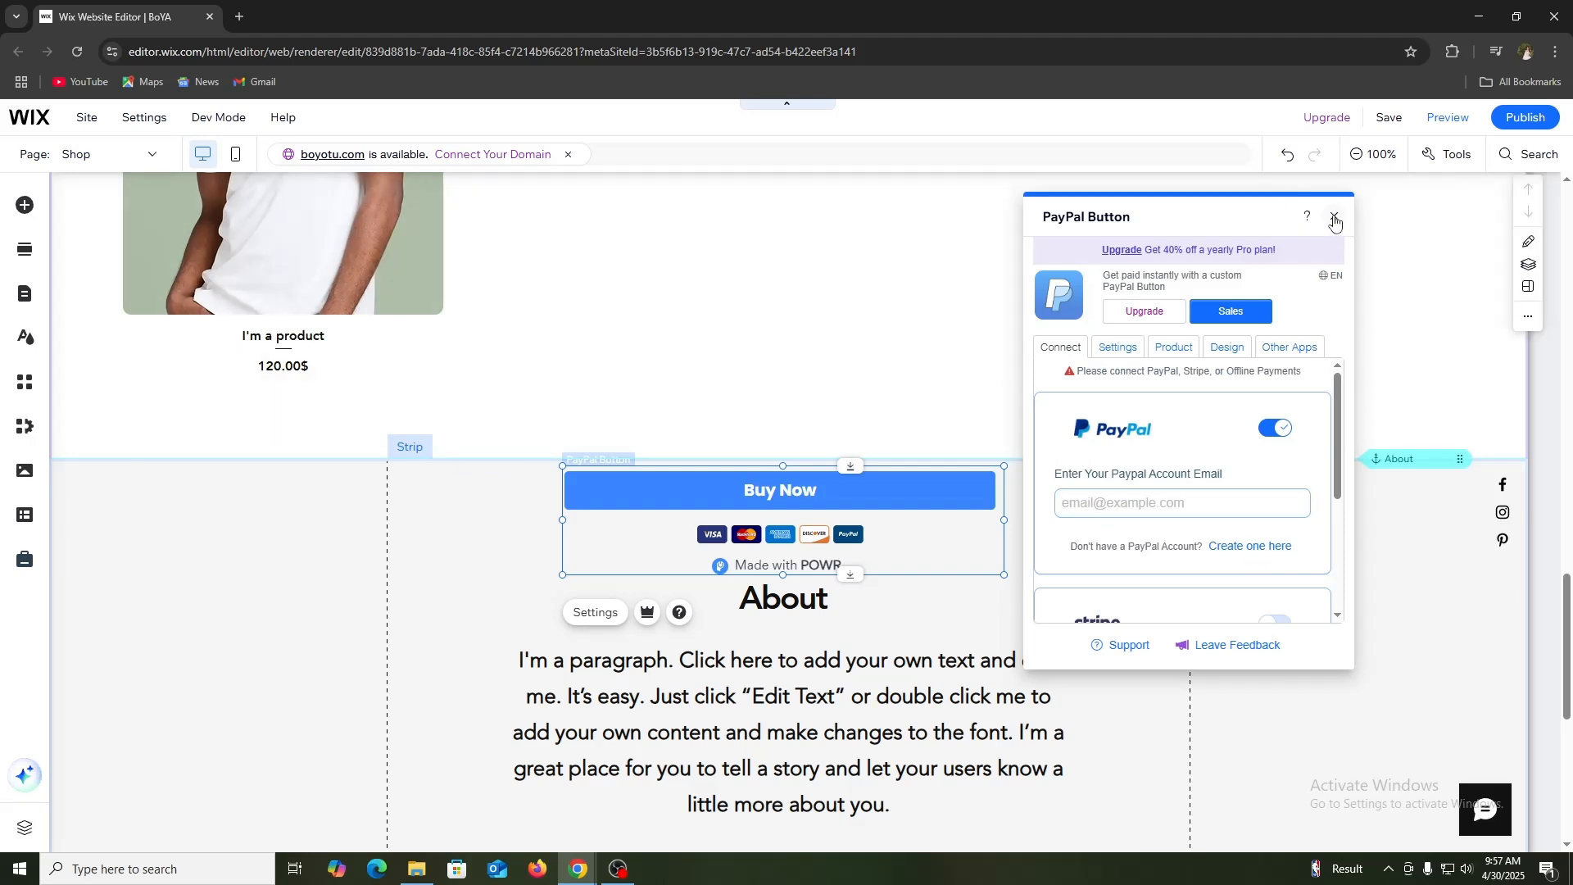
pyautogui.click(1334, 217)
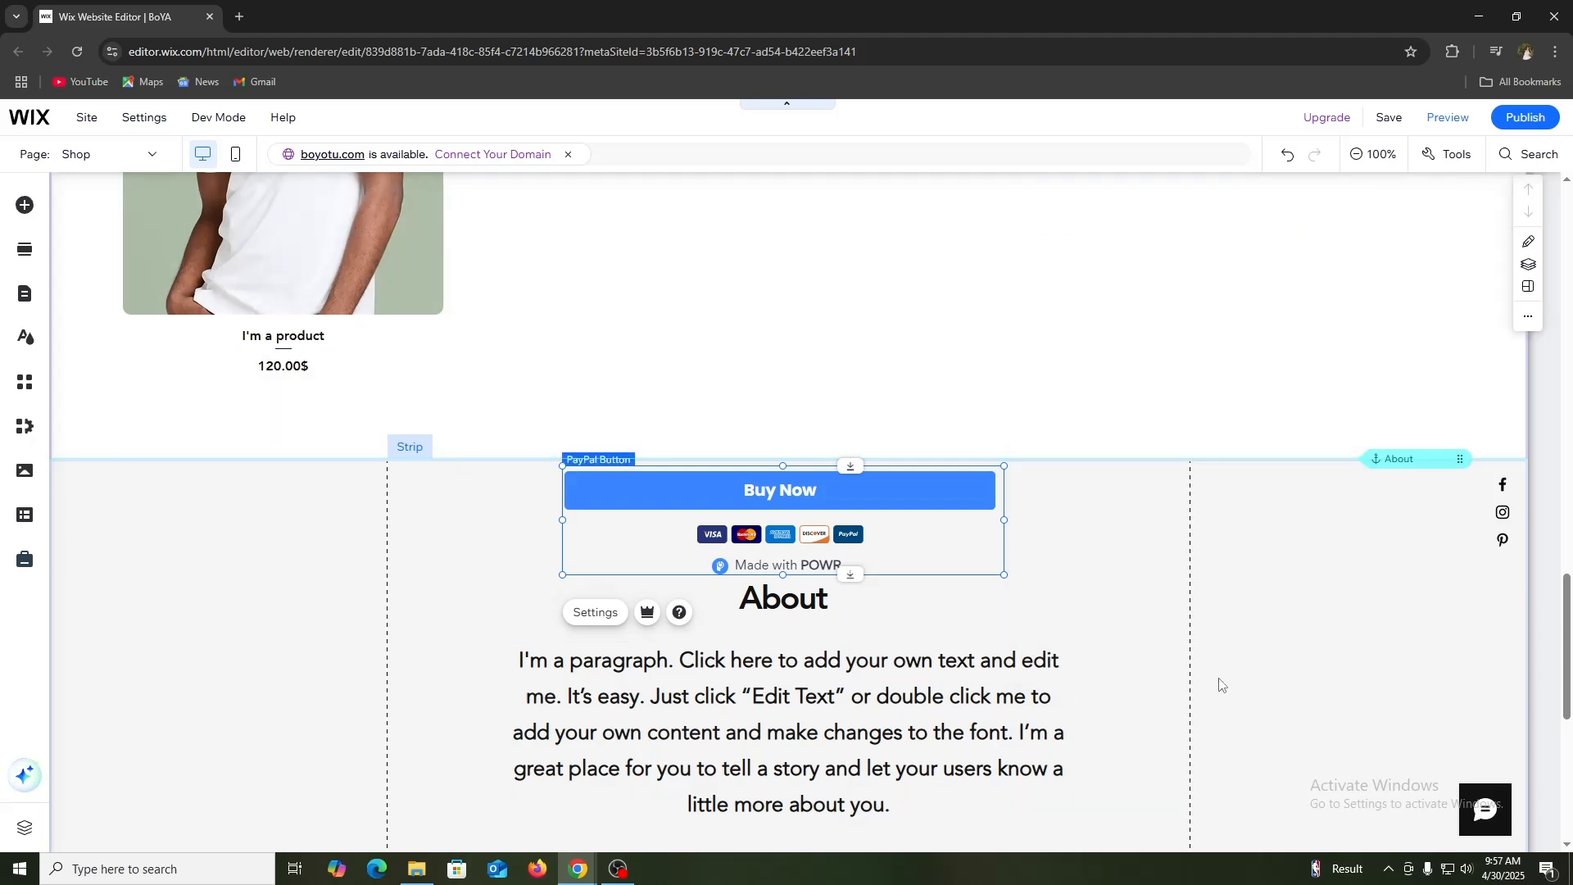
# Step: Publish the site and open the live Shop page to check the area around the About section
pyautogui.click(1532, 118)
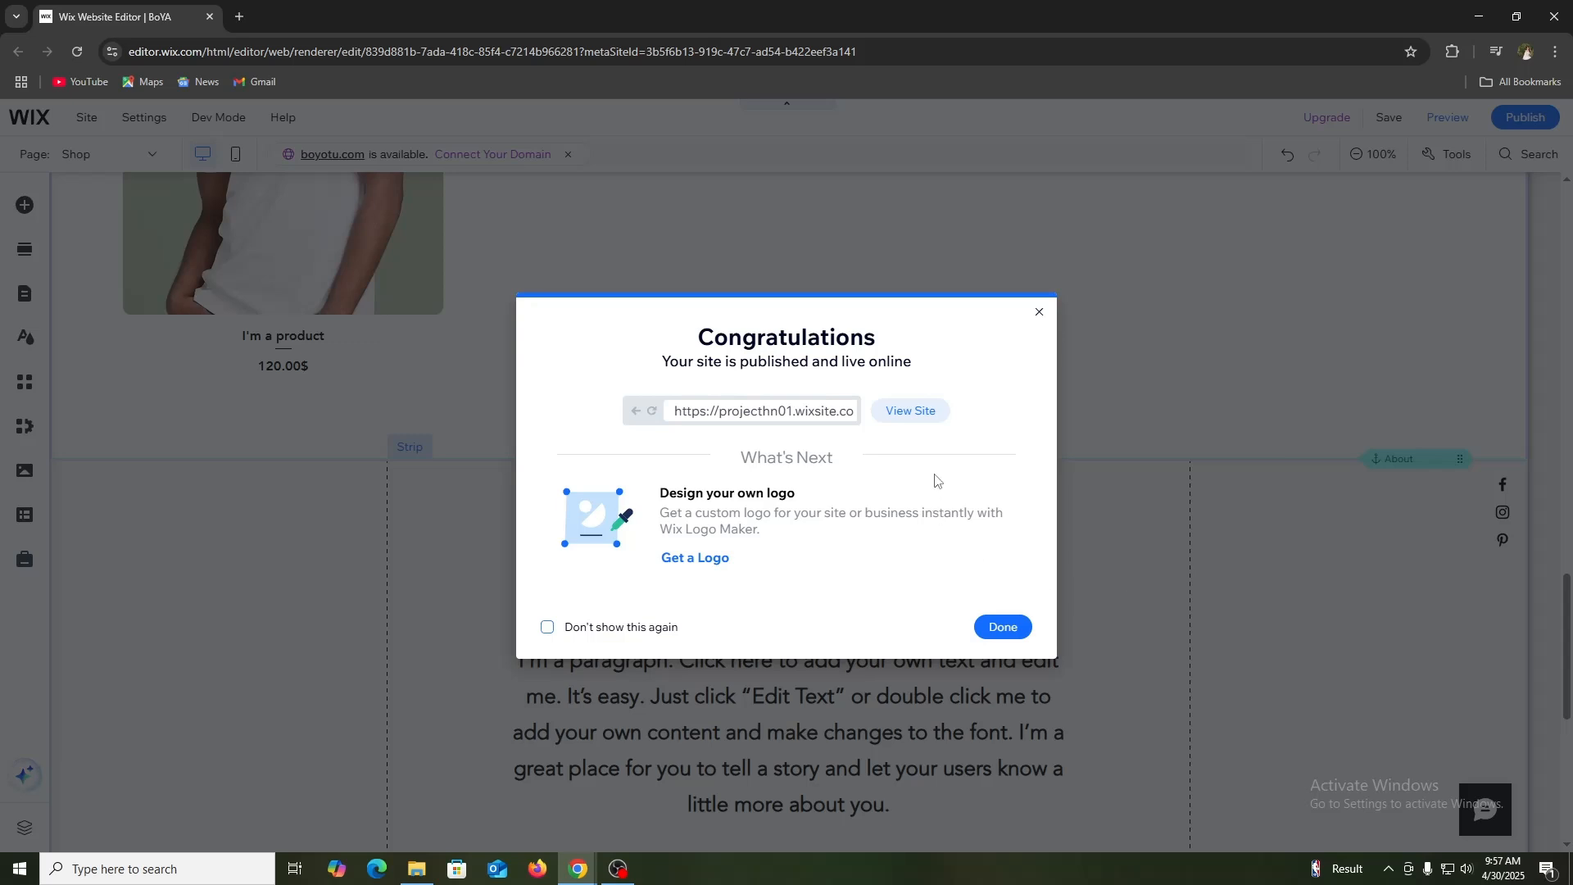
pyautogui.click(910, 411)
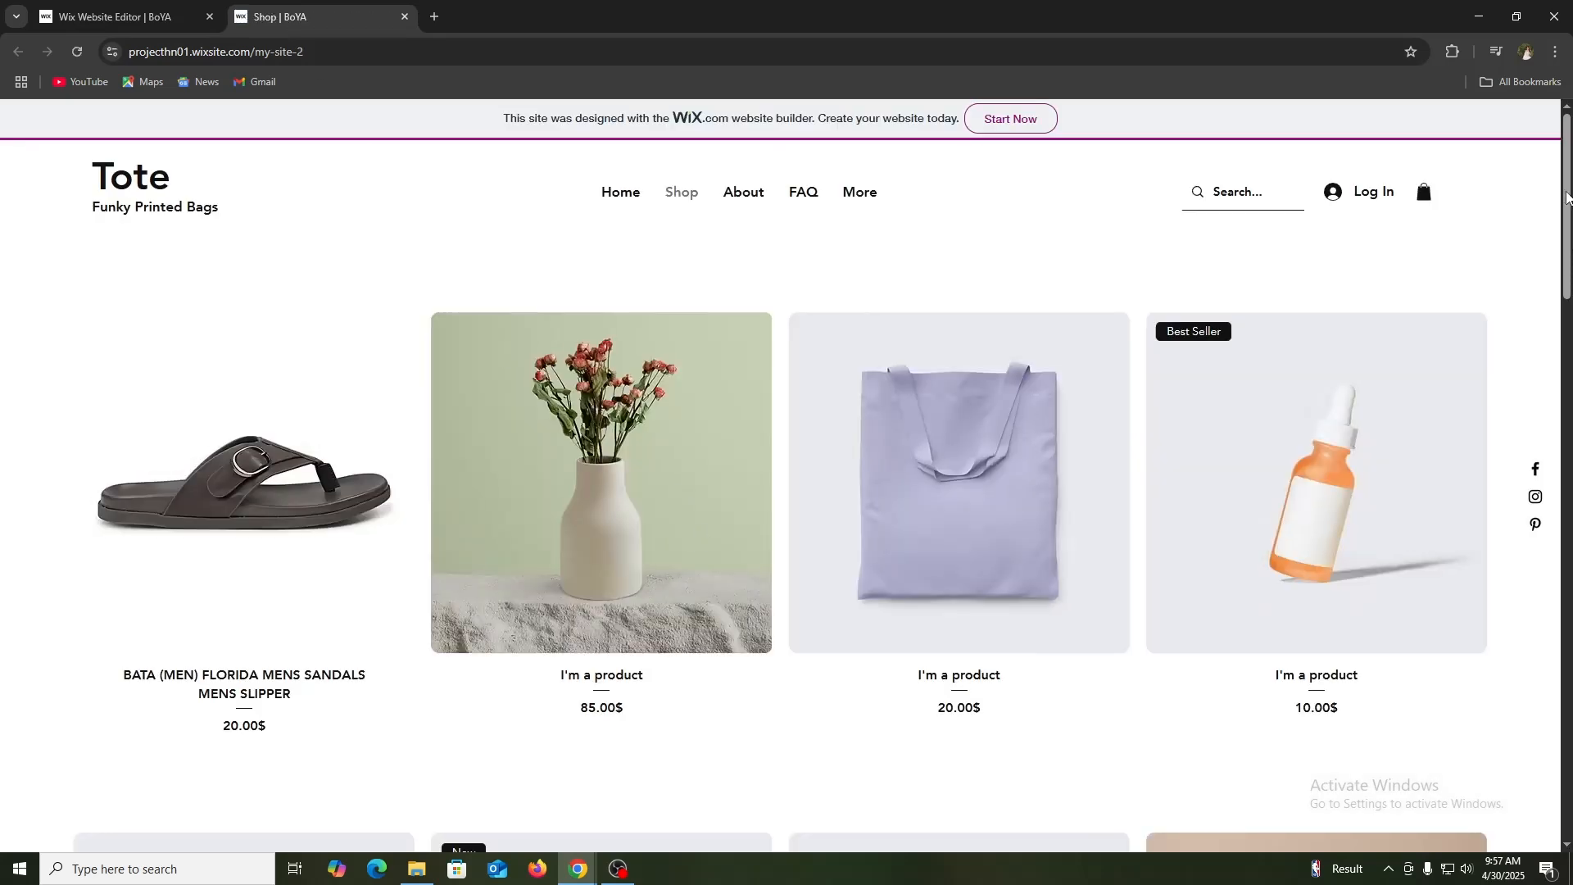
pyautogui.scroll(-15, 787, 475)
pyautogui.scroll(-5, 675, 479)
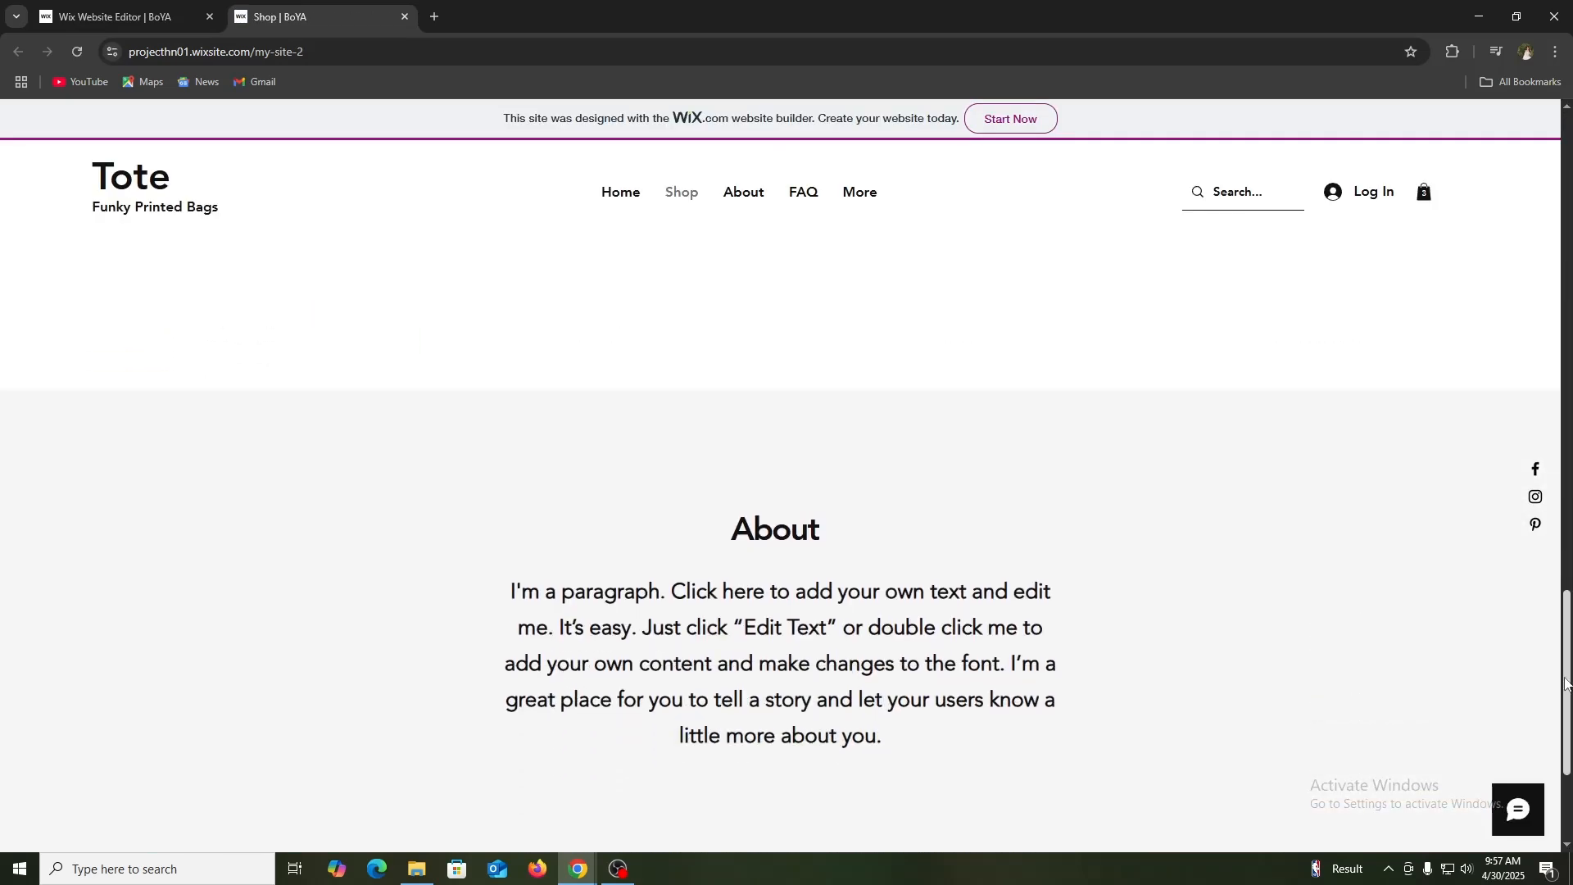